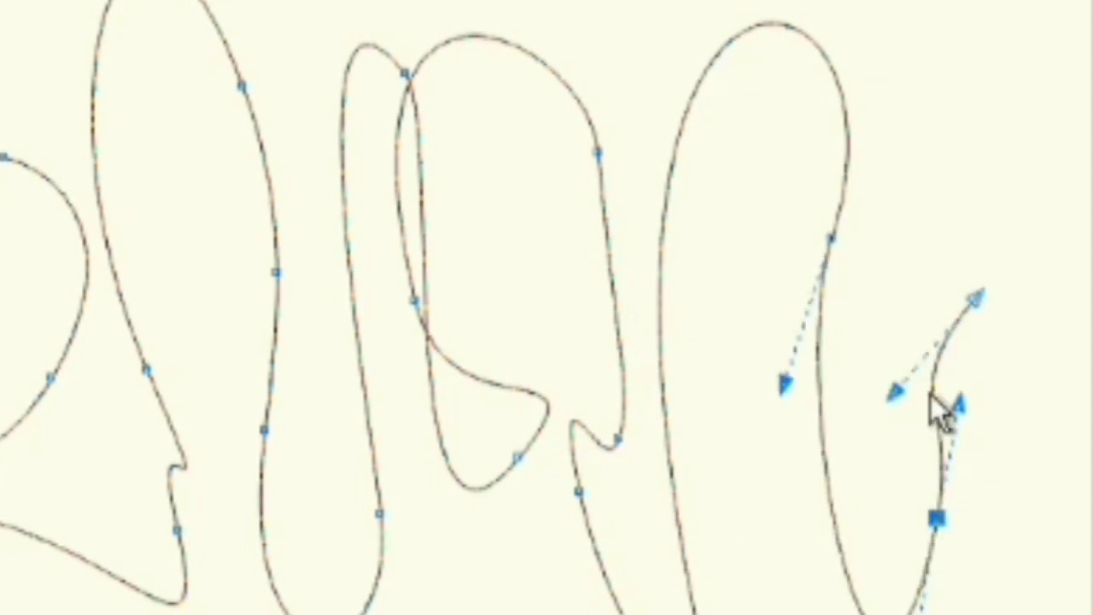
Reshape the last hump of the wavy curve by moving the node on its lower right side inward and down.
drag(830, 238, 766, 285)
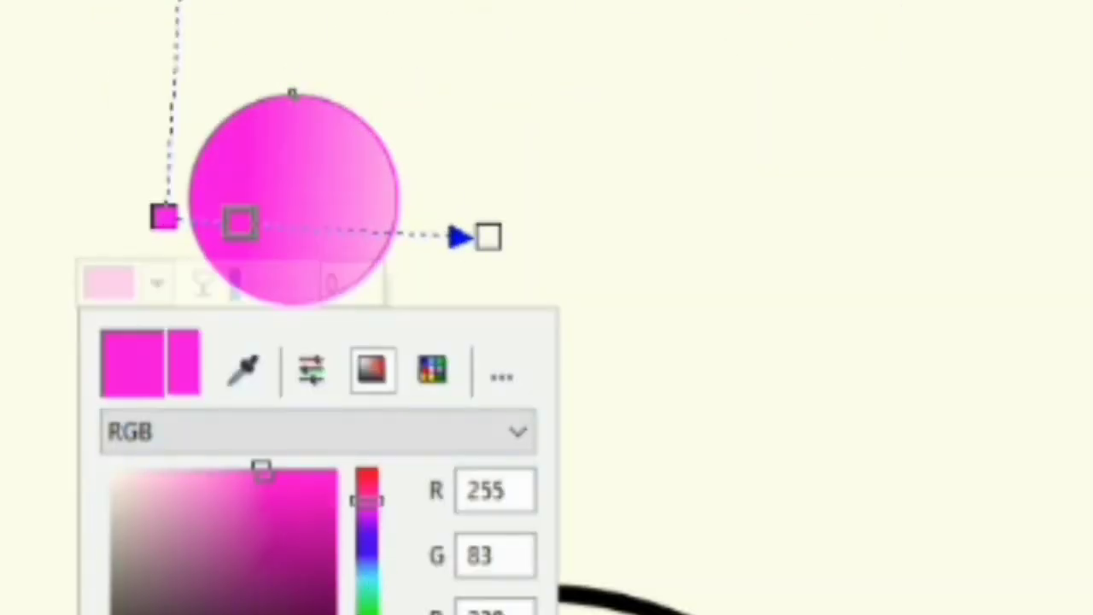
Add further colour stops along the circle's fountain fill, including a green one with R 99 and G 255 beside the yellow stop.
double_click(273, 222)
click(193, 286)
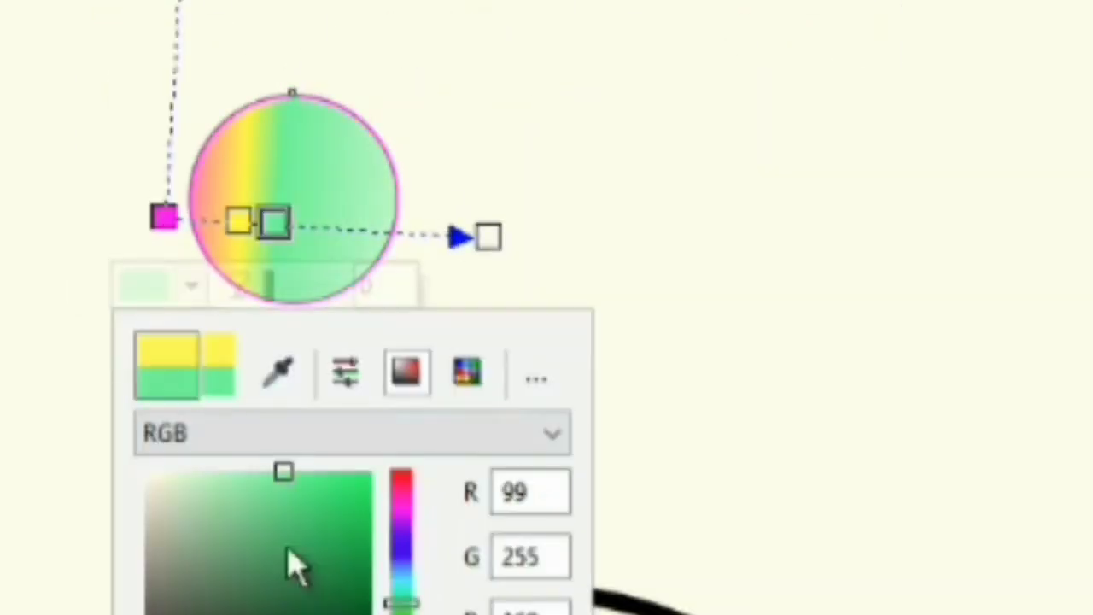
double_click(312, 224)
click(234, 287)
drag(441, 598, 477, 583)
double_click(347, 228)
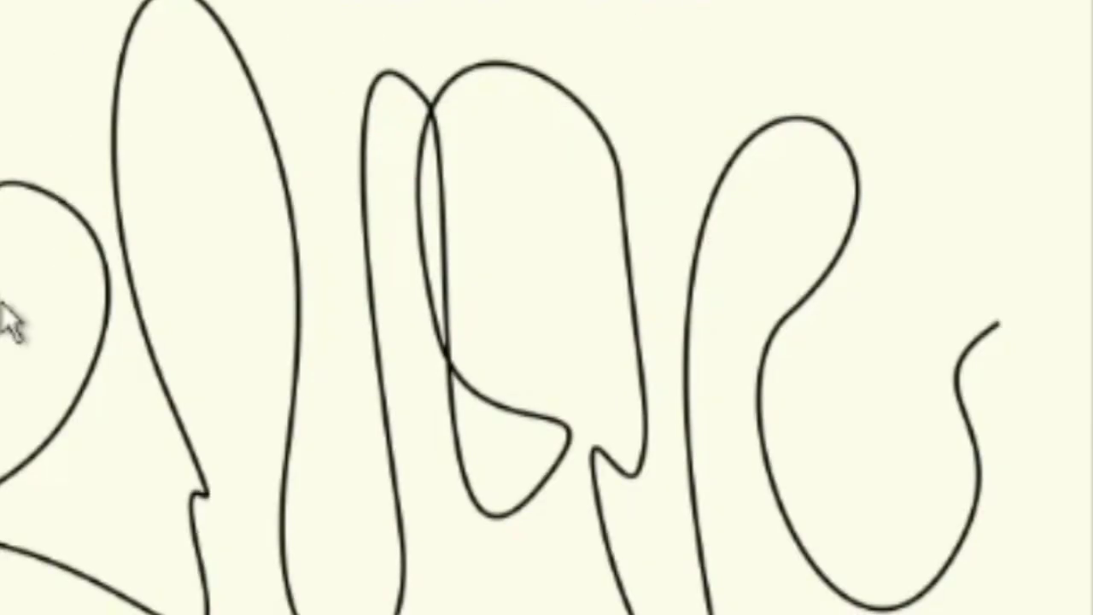
click(419, 43)
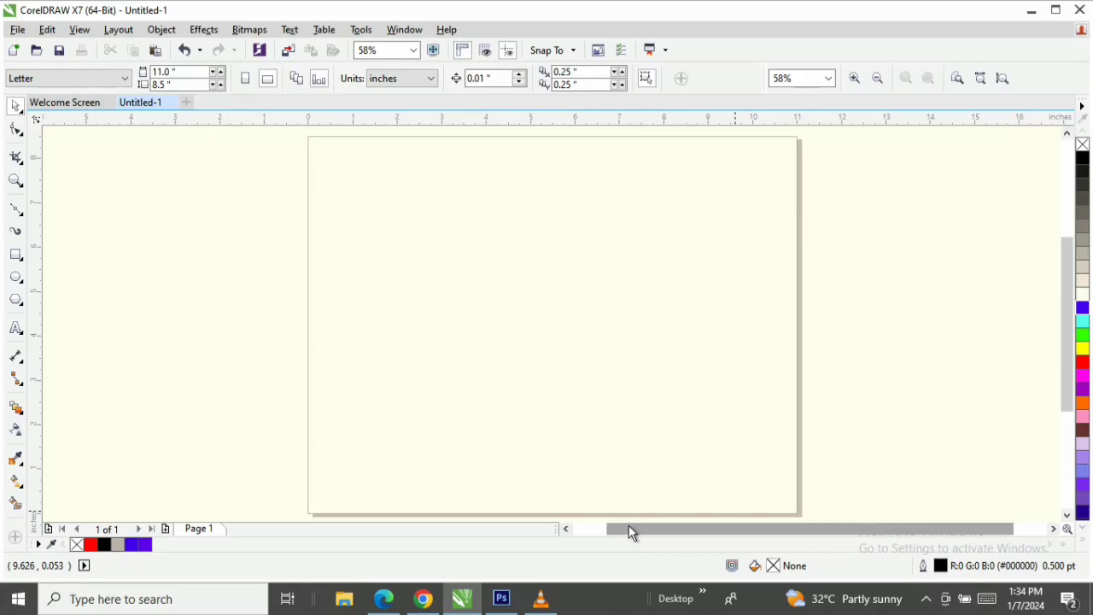
drag(630, 530, 648, 538)
drag(1060, 345, 1072, 353)
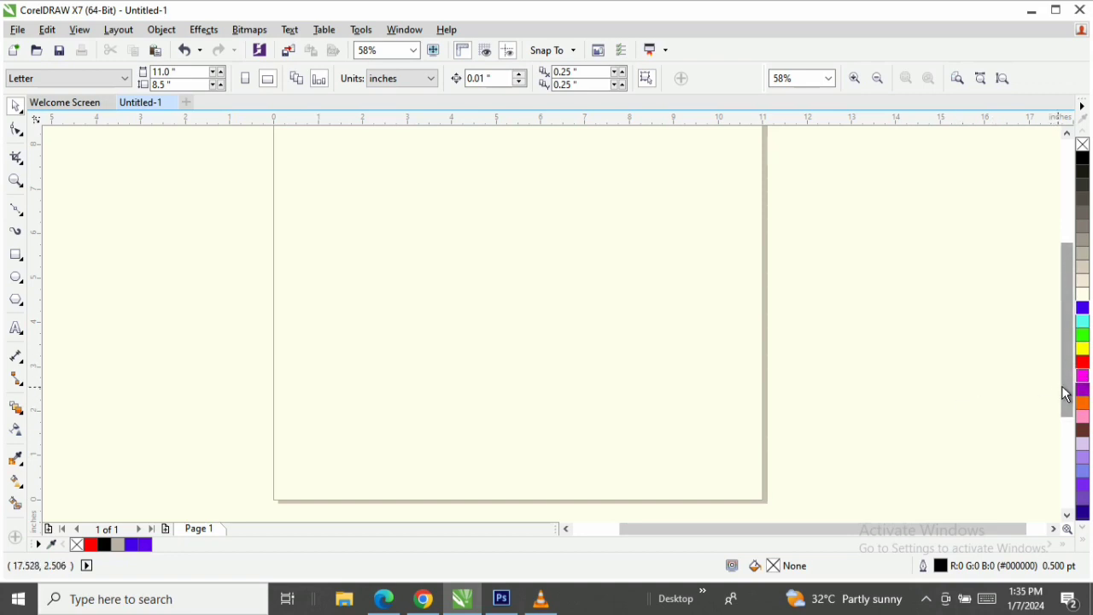
drag(1071, 398, 1070, 391)
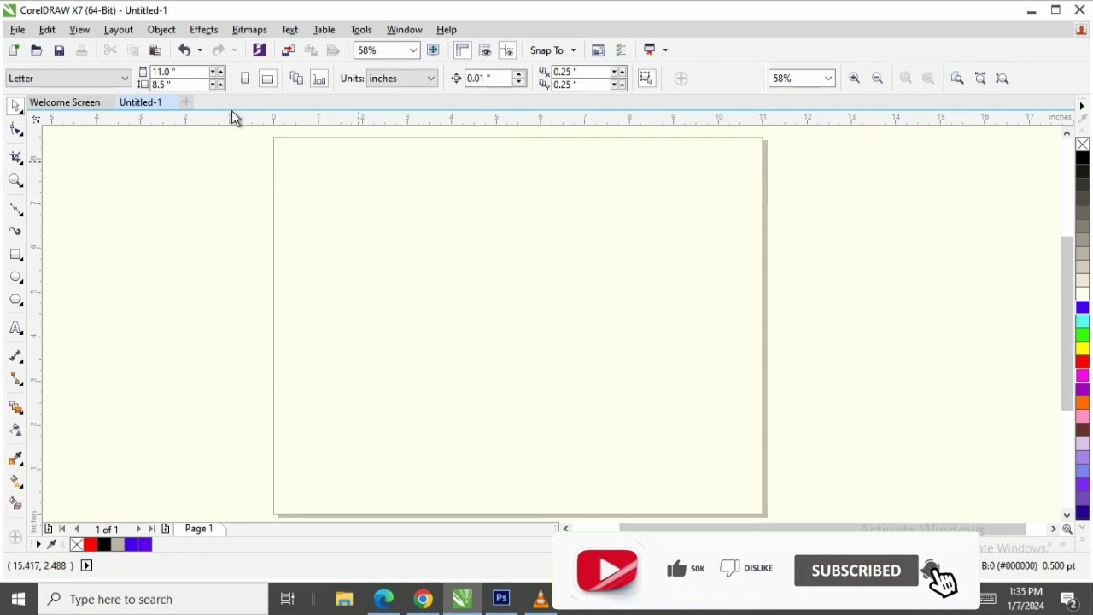
Draw one continuous wavy Bézier curve across the page, about 9.6 by 6.8 inches, and move it up inside the page edges.
click(15, 210)
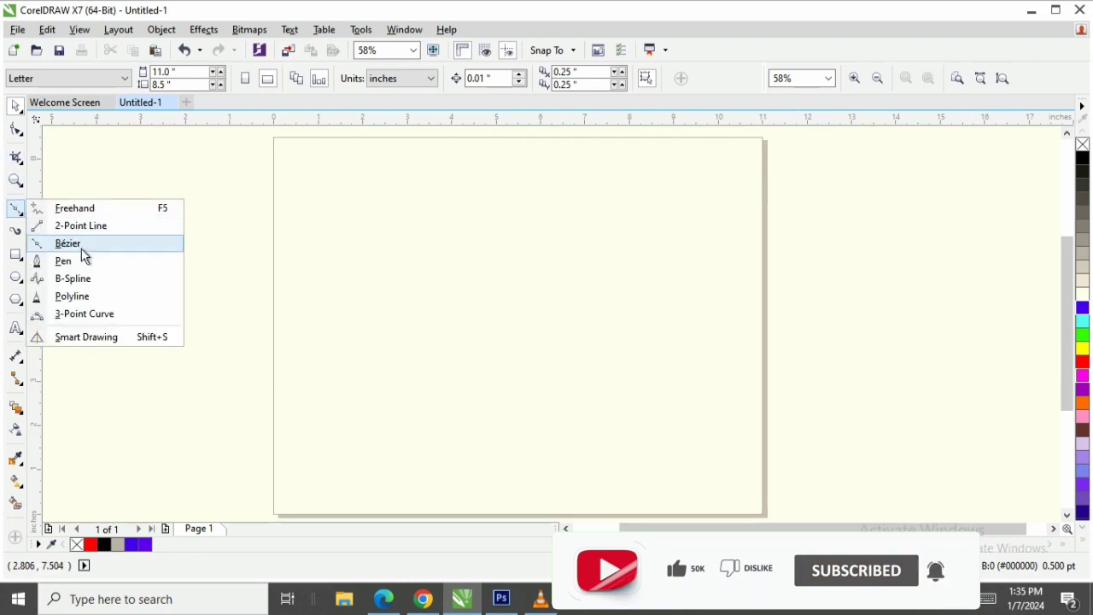
click(79, 246)
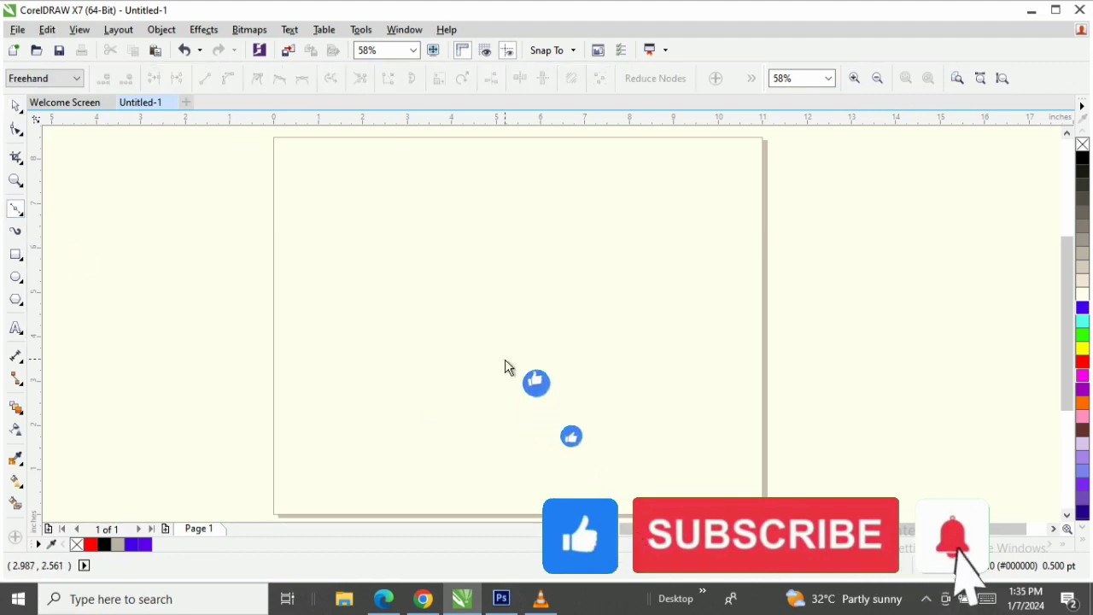
click(312, 351)
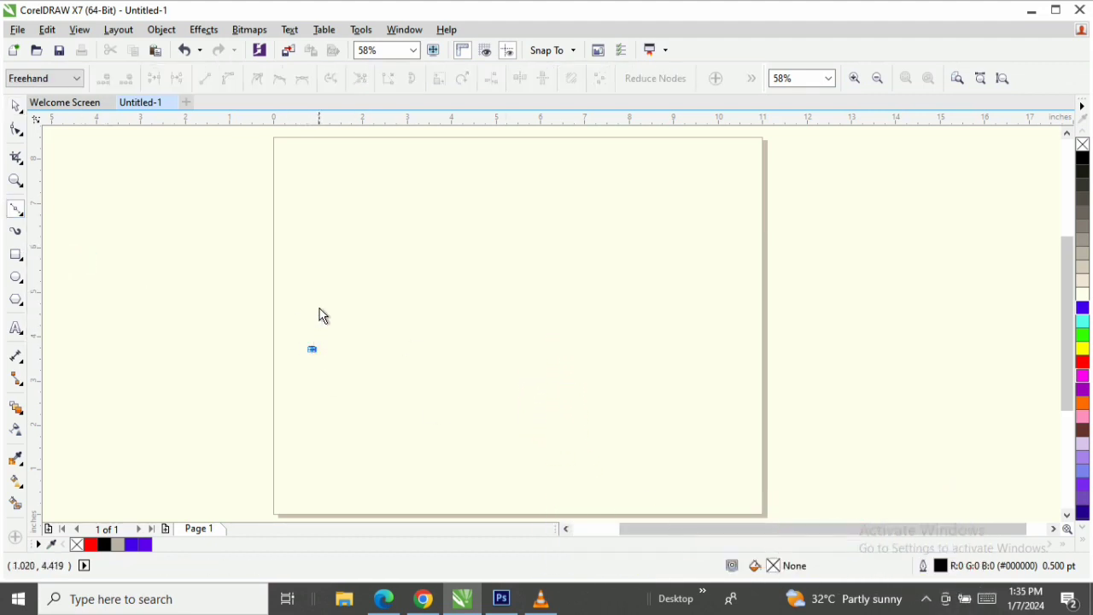
drag(323, 304, 349, 350)
drag(342, 391, 483, 417)
drag(473, 373, 468, 350)
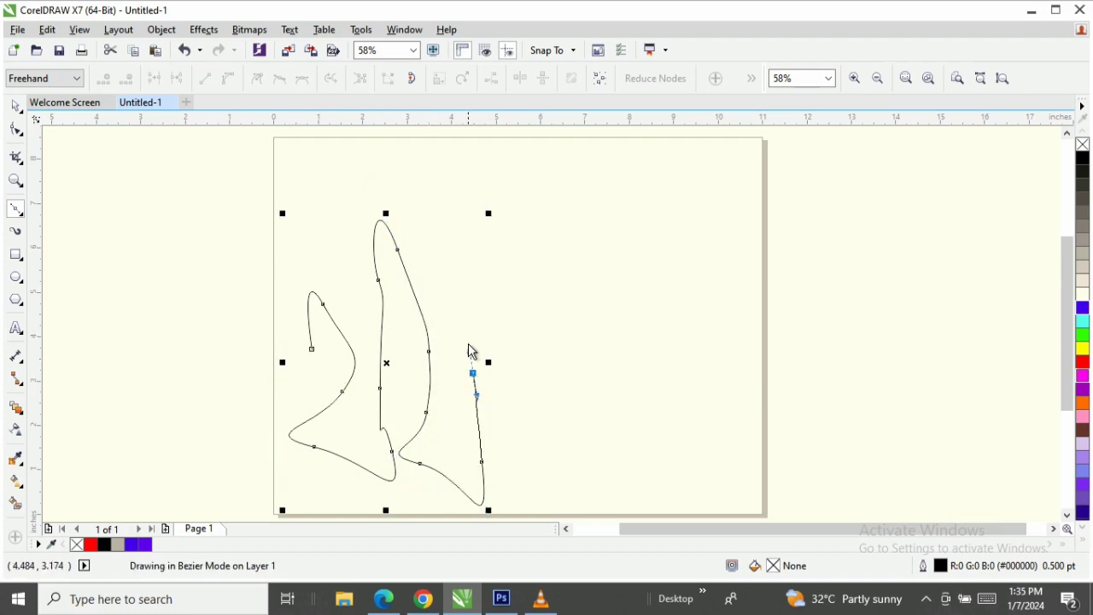
drag(461, 286, 561, 436)
click(510, 291)
drag(551, 437, 665, 481)
drag(664, 481, 752, 395)
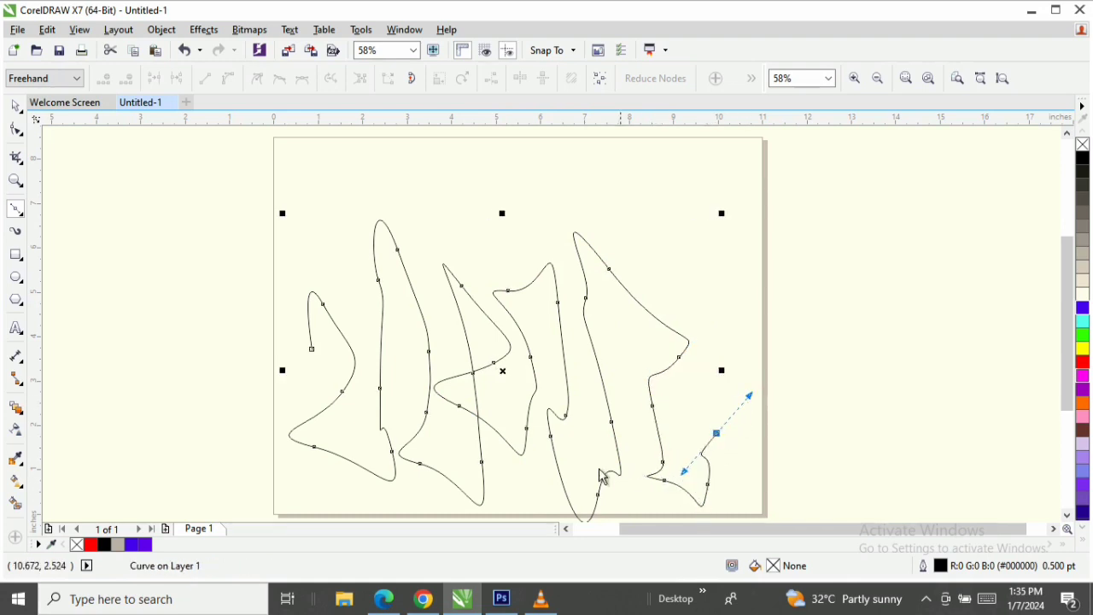
click(16, 106)
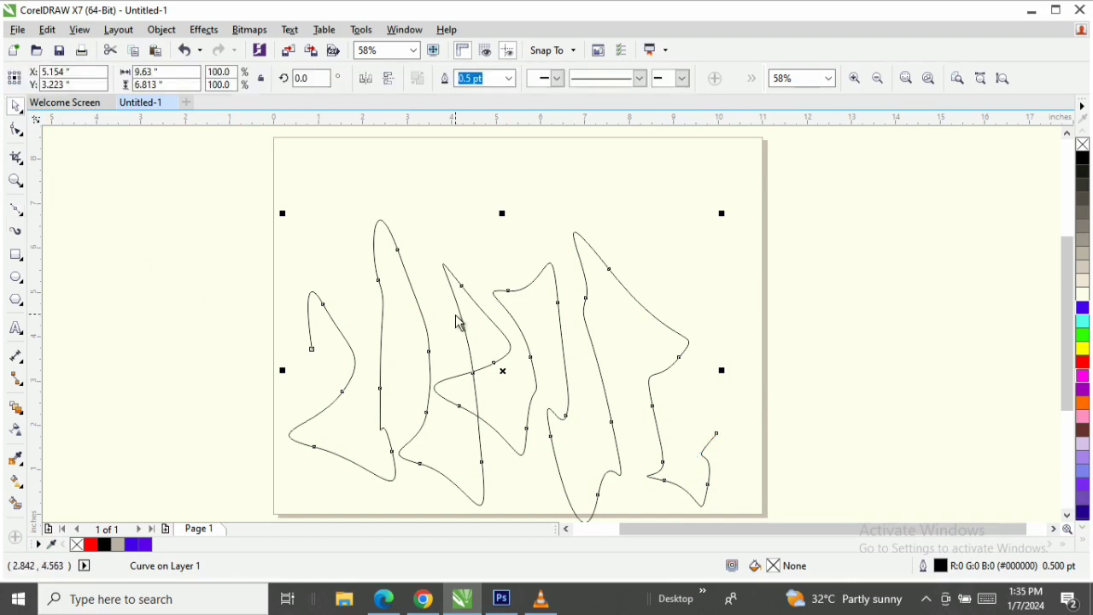
drag(524, 331, 531, 282)
Reshape the curve's first hump with the Shape tool so its narrow peak becomes a broad rounded bend.
key(F10)
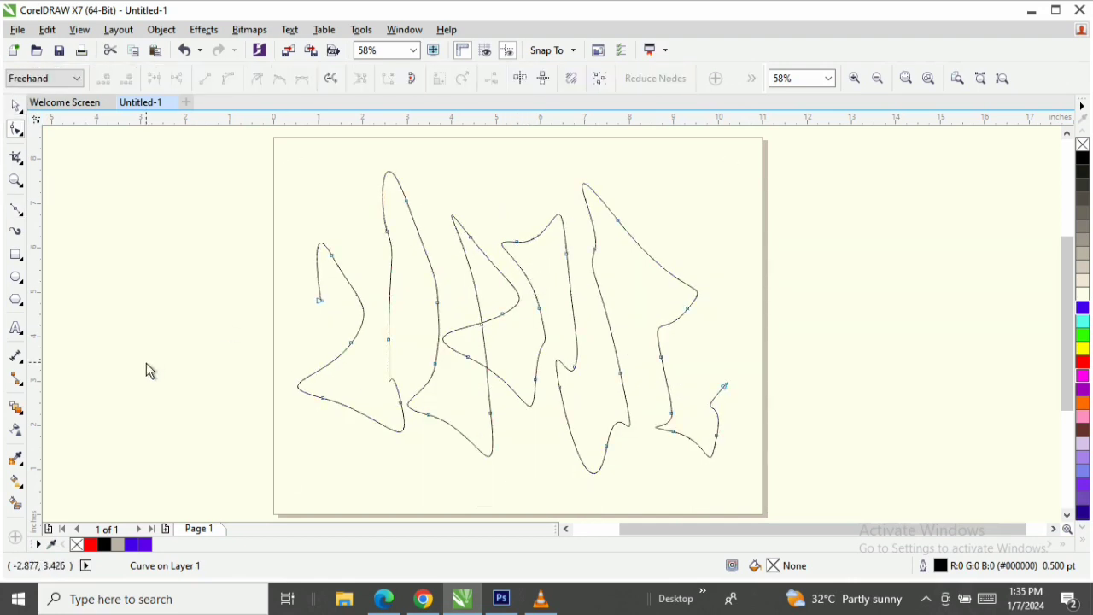
right_click(342, 272)
click(327, 293)
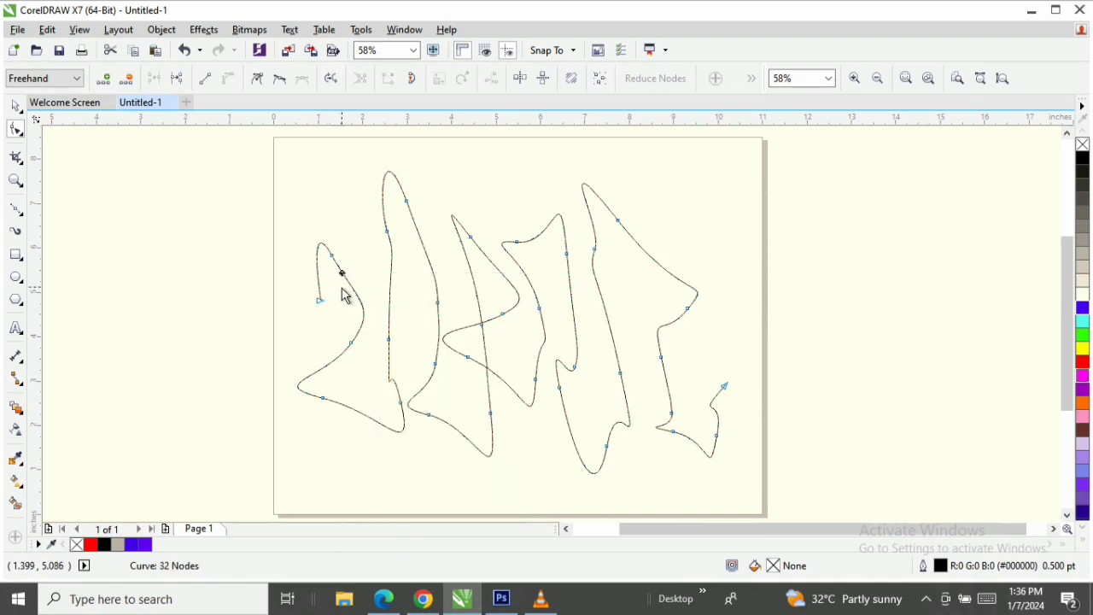
mouse_move(348, 283)
mouse_down()
mouse_move(354, 272)
mouse_move(359, 284)
mouse_up()
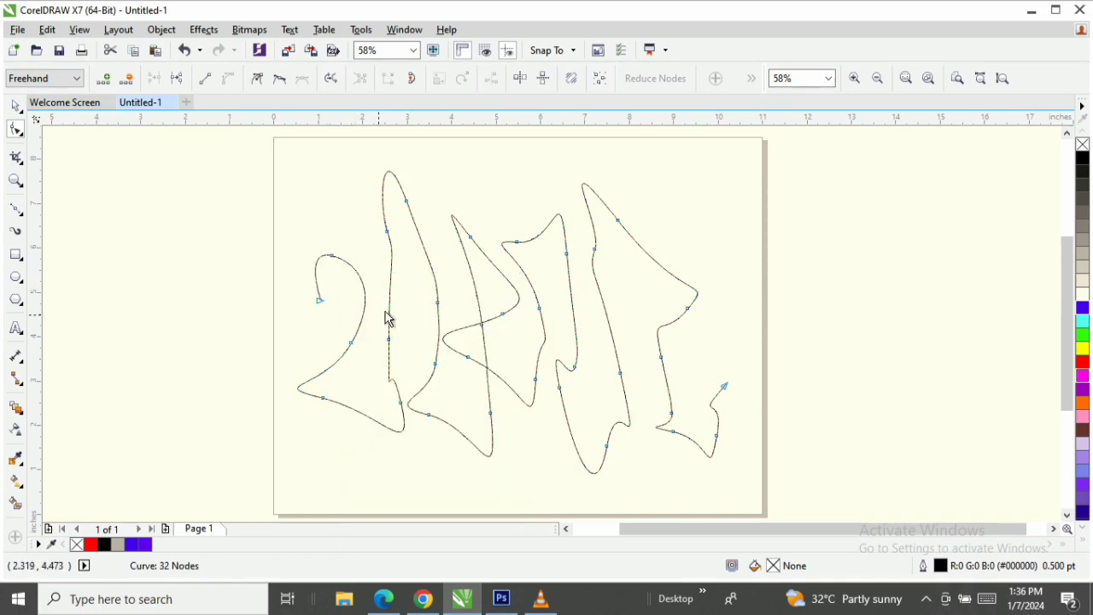
Shape the second hump into a tall rounded loop and round the trough after it by deleting surplus nodes and adjusting the remaining ones.
double_click(387, 232)
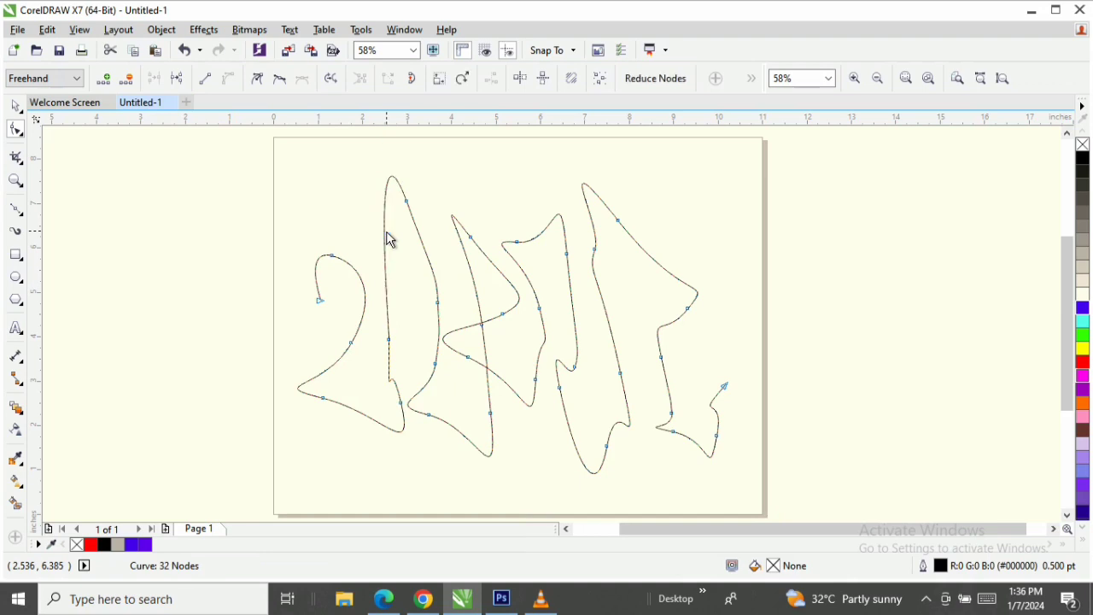
drag(406, 202, 427, 228)
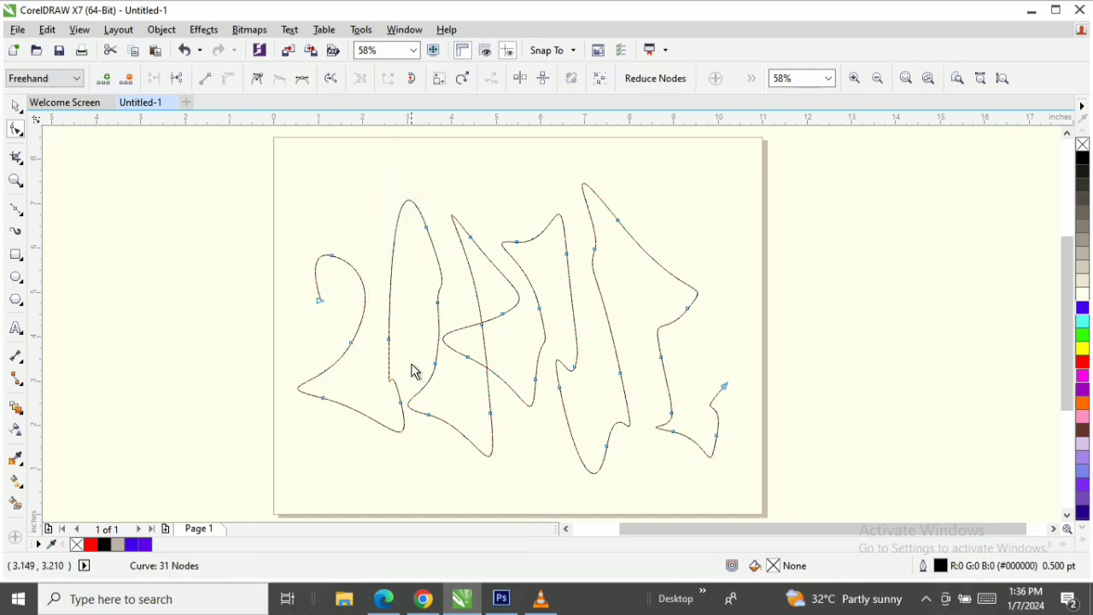
click(389, 336)
drag(391, 330, 382, 287)
drag(428, 231, 433, 247)
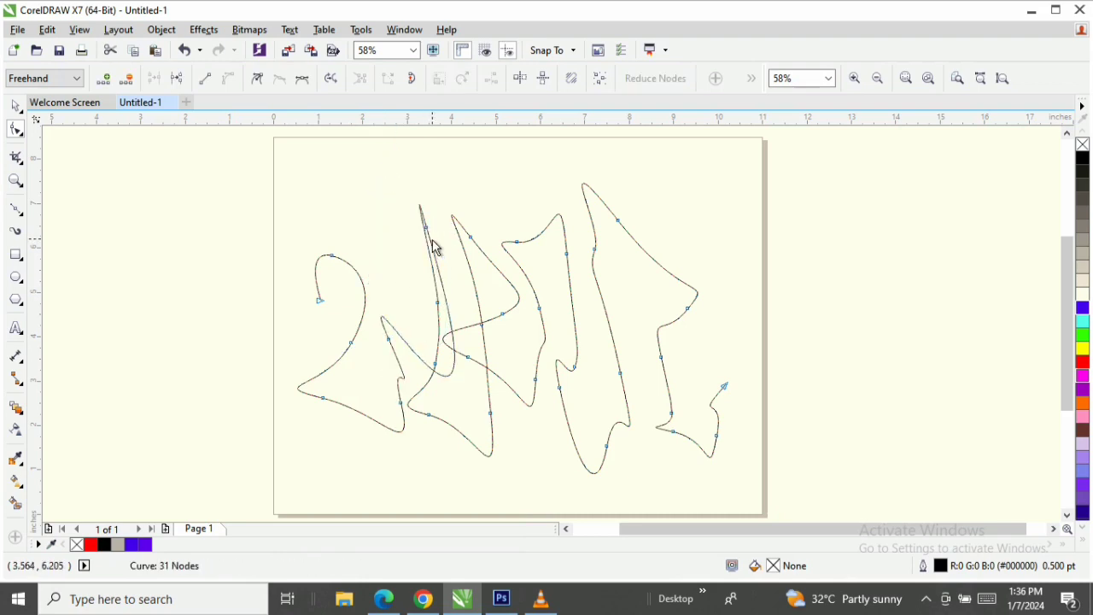
click(185, 51)
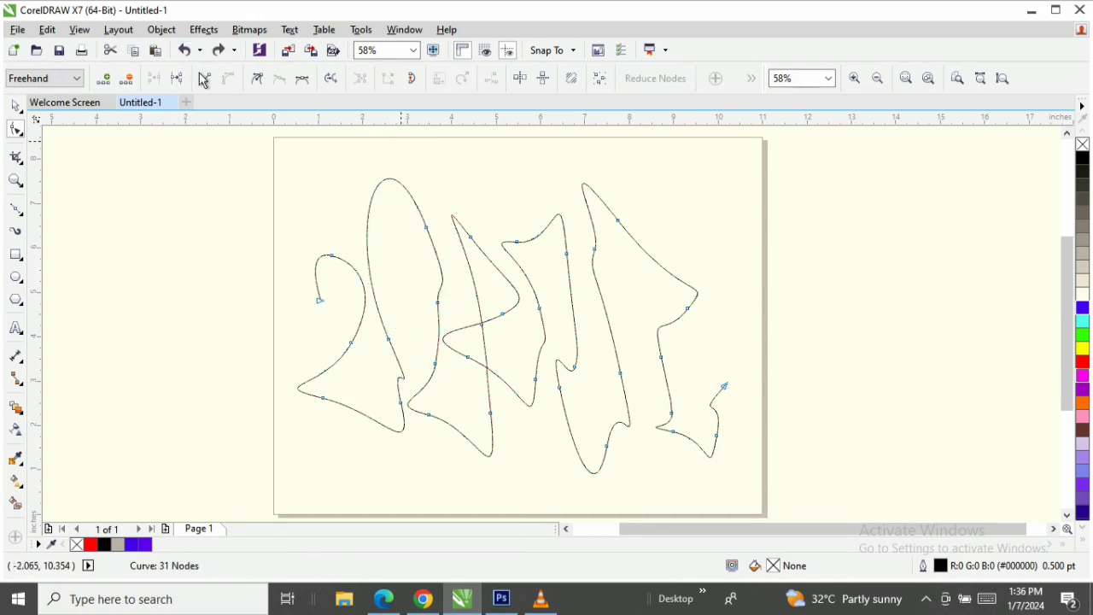
click(439, 302)
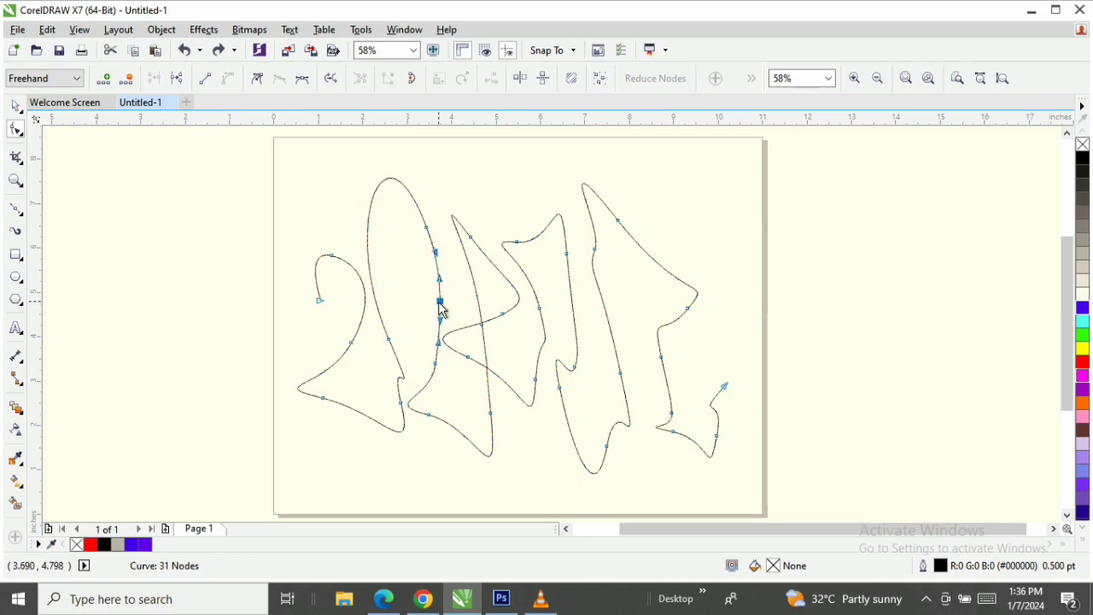
double_click(431, 416)
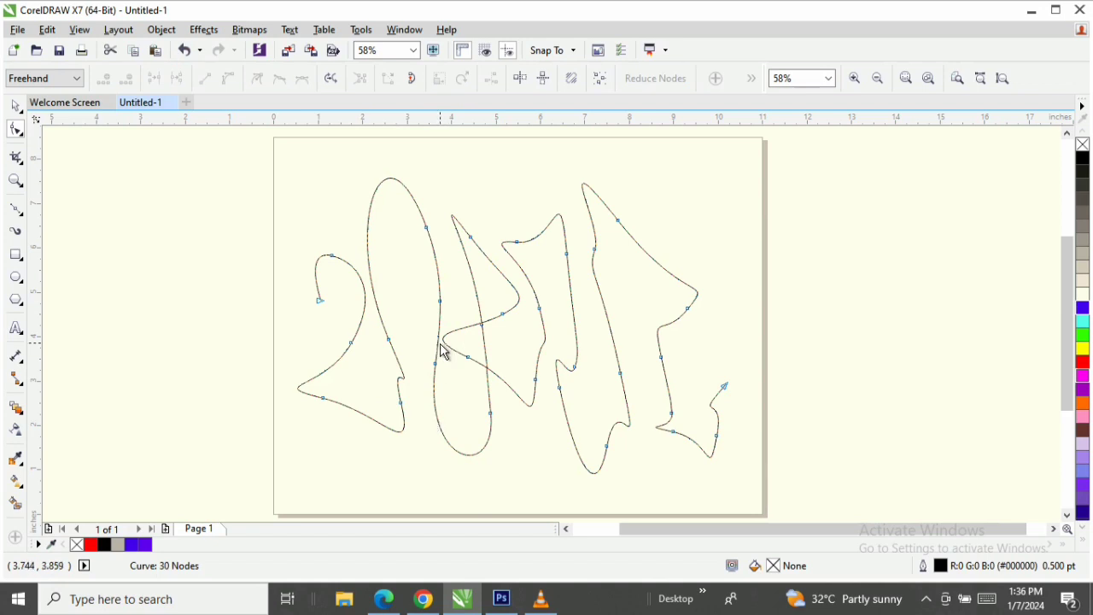
Smooth the third hump into a narrow rounded loop by deleting three nodes, bending its segments and moving its lower left node.
click(468, 357)
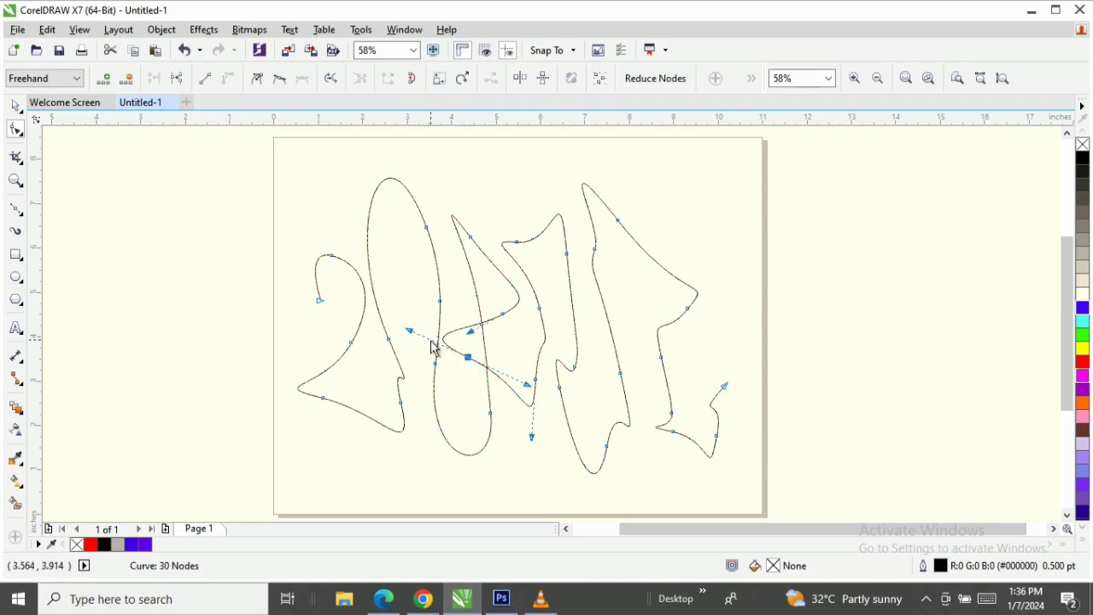
drag(468, 357, 505, 317)
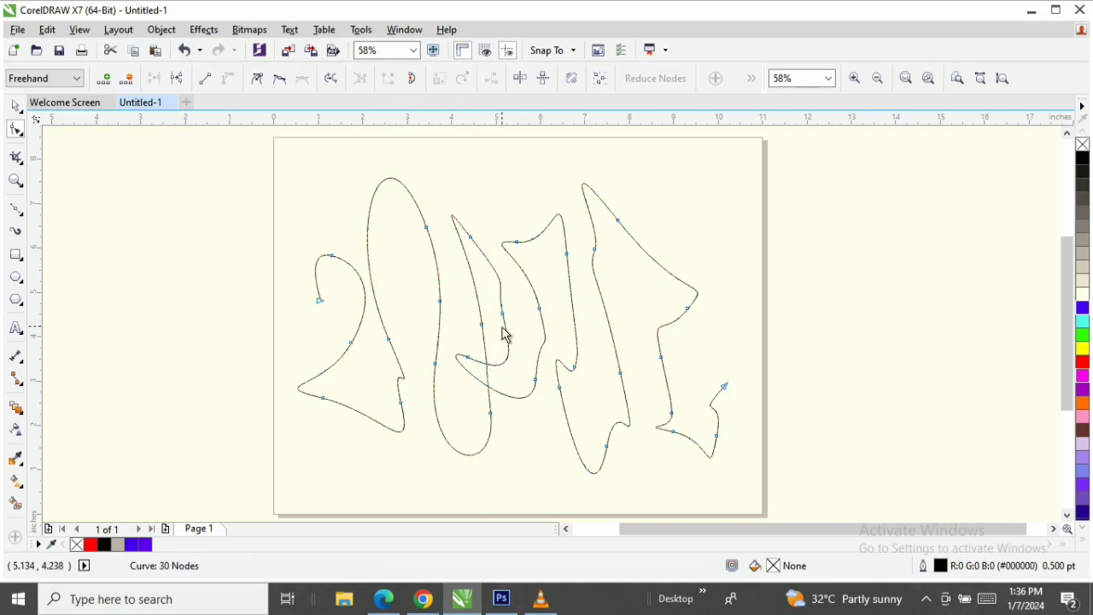
double_click(503, 315)
drag(476, 250, 461, 301)
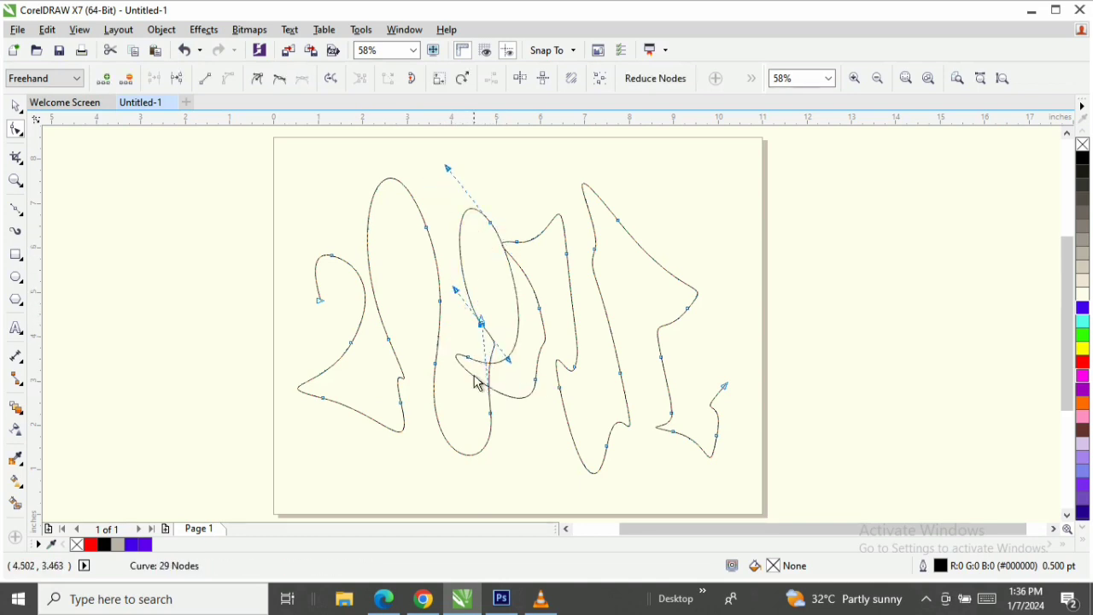
drag(469, 362, 506, 374)
key(Delete)
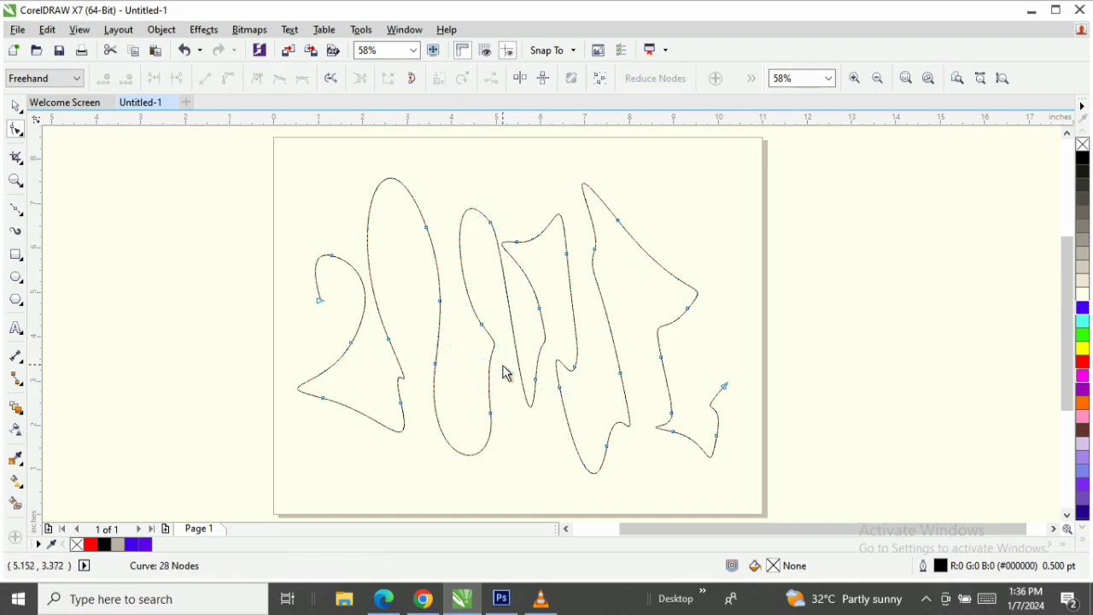
click(482, 326)
key(Delete)
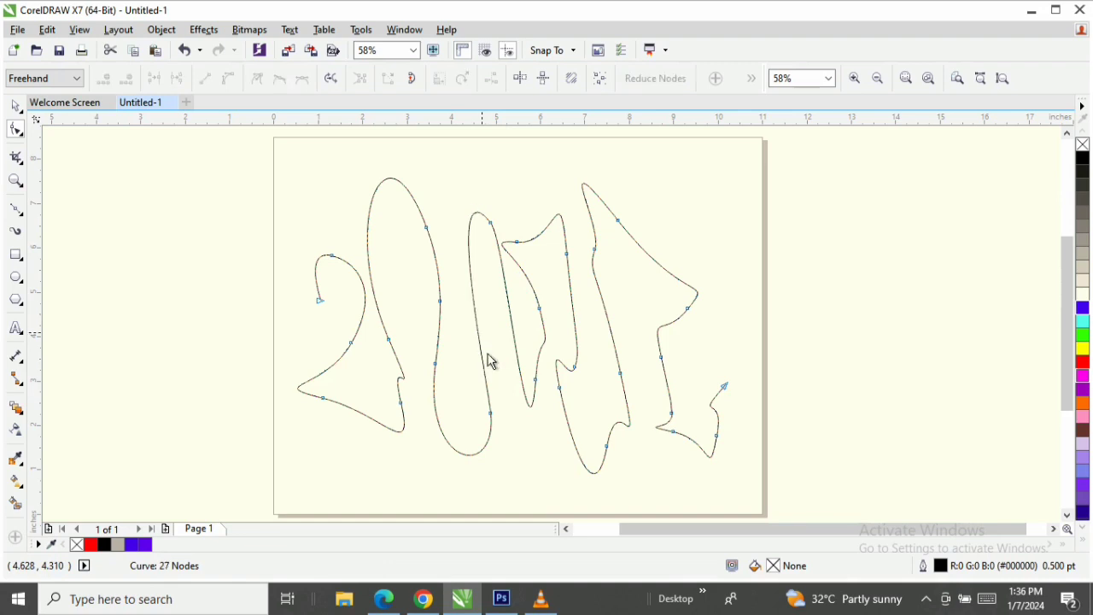
drag(491, 414, 481, 396)
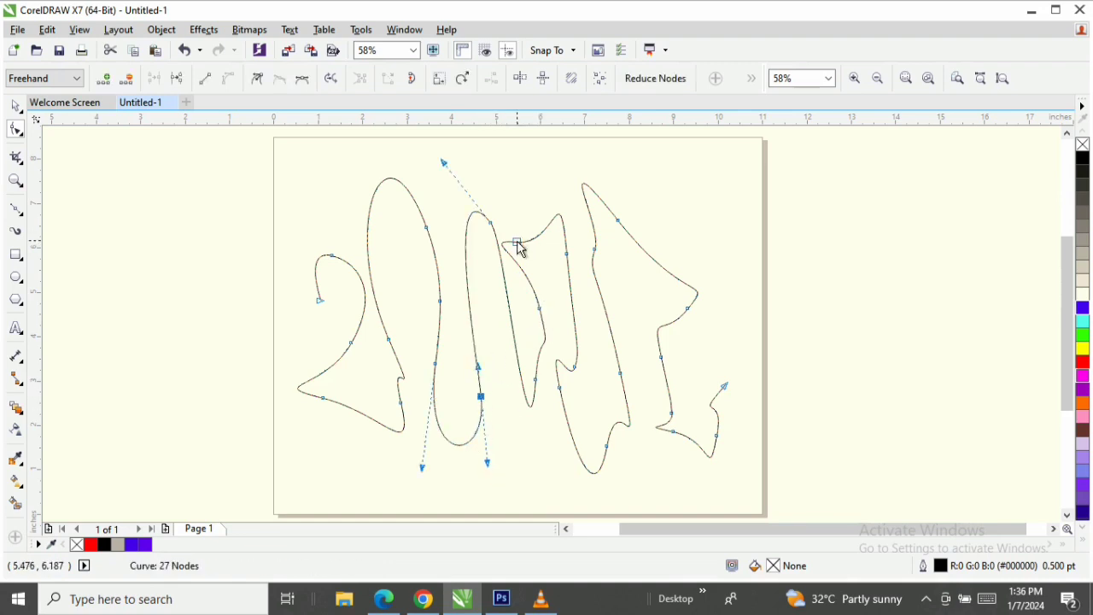
Round the fourth hump by deleting its upper left node, and bend its left side into a small loop crossing the third hump.
drag(519, 248, 534, 254)
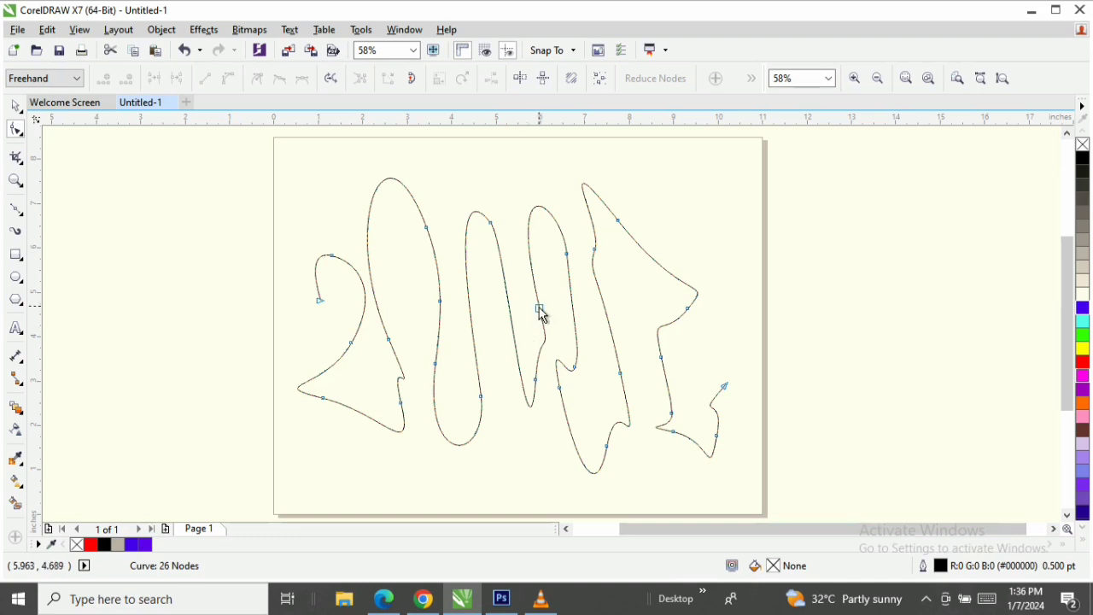
drag(541, 311, 495, 313)
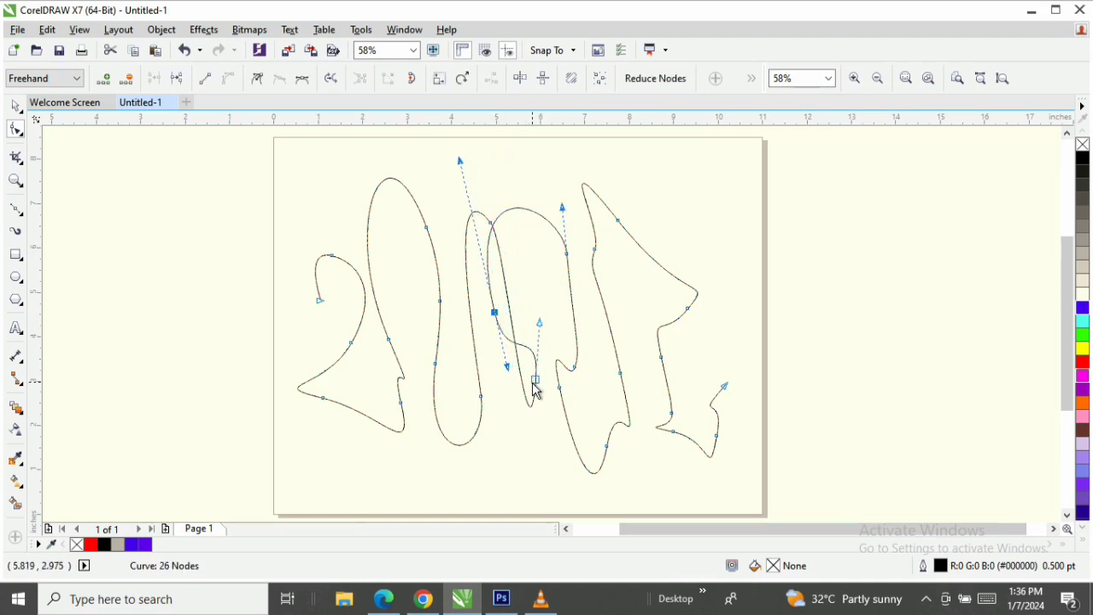
drag(535, 380, 536, 374)
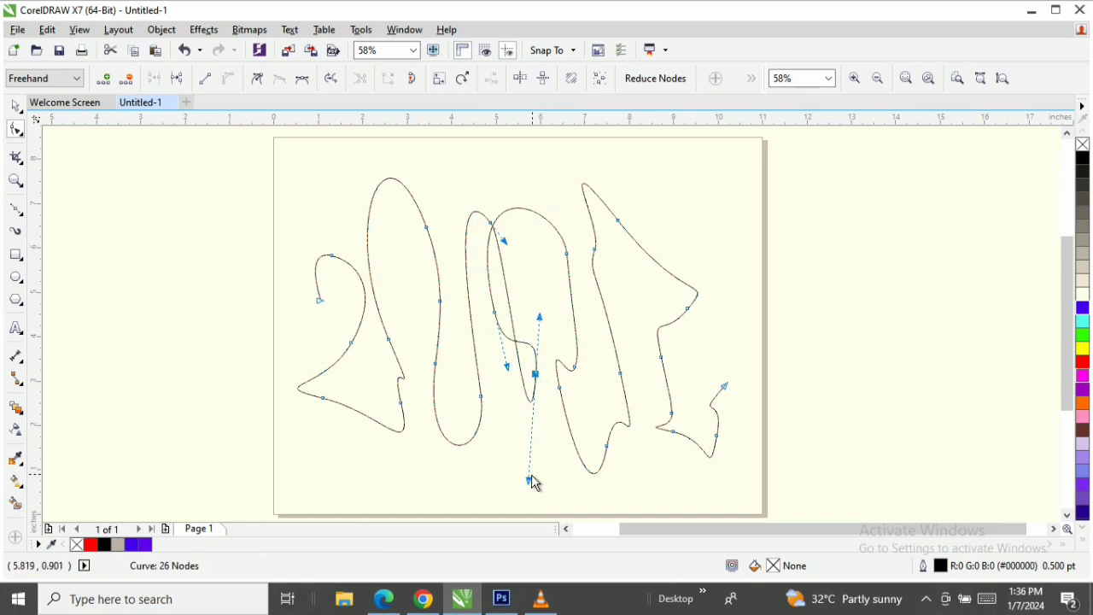
drag(529, 481, 488, 438)
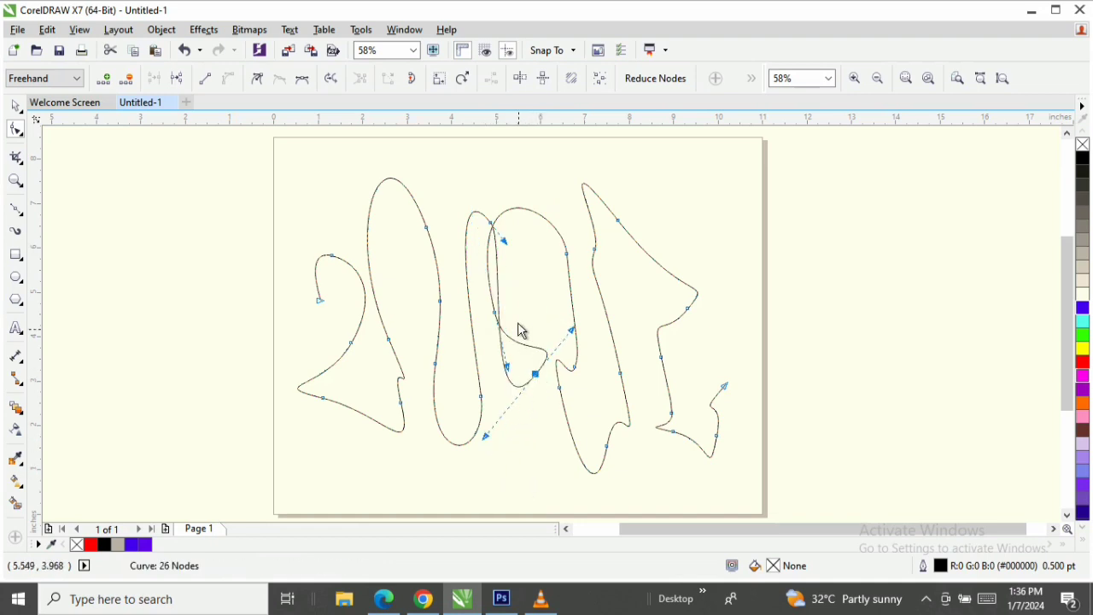
Round the last tall hump by deleting three surplus nodes, bending its segment upward and moving its right-side node inward.
double_click(596, 250)
double_click(618, 221)
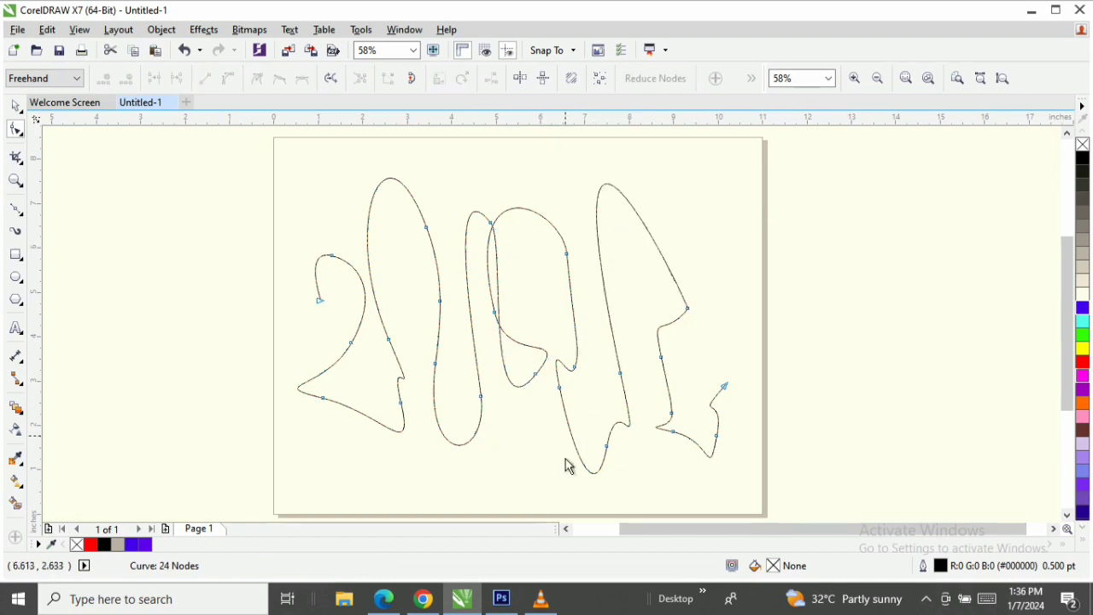
double_click(621, 374)
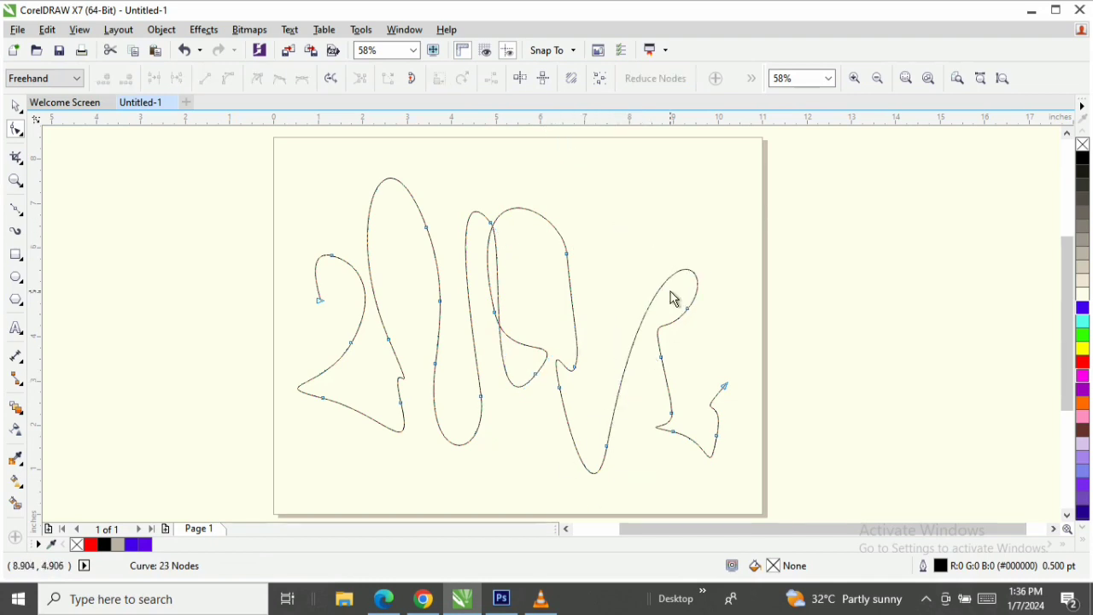
drag(681, 273, 613, 227)
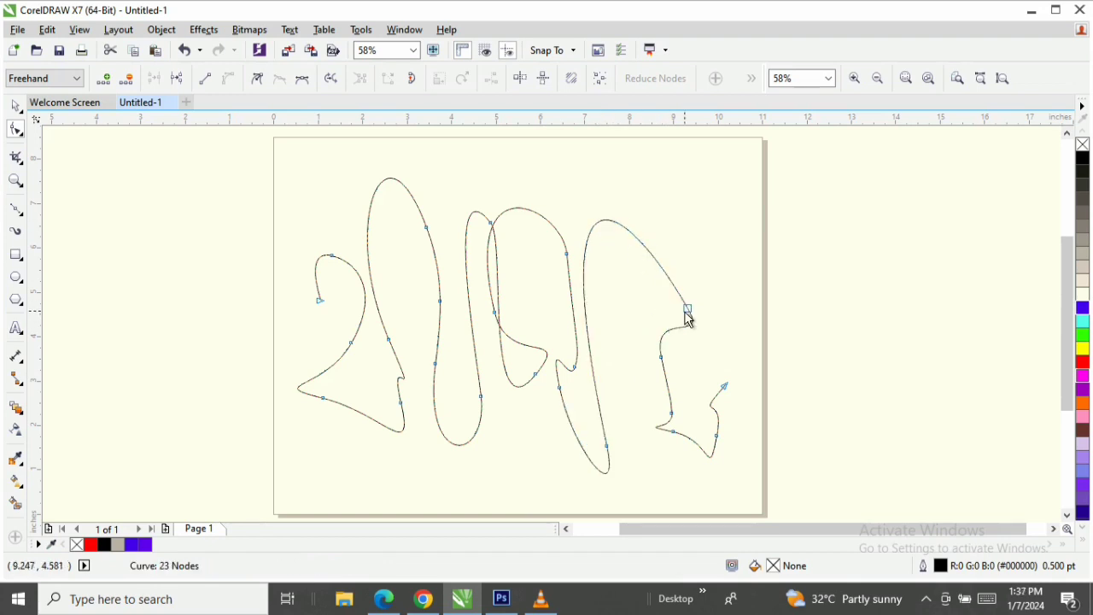
drag(688, 313, 659, 292)
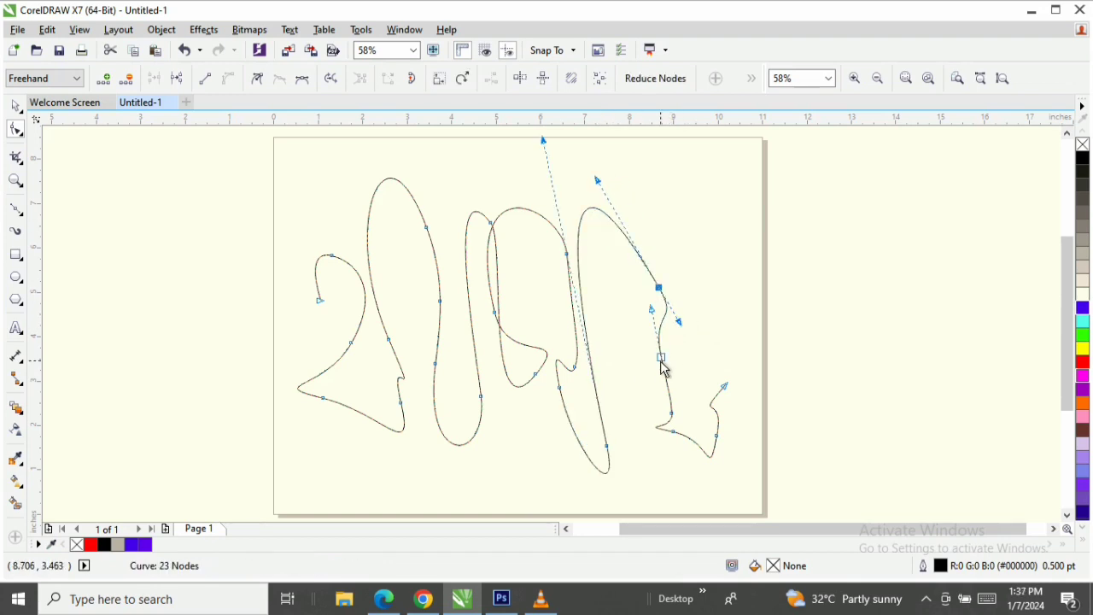
Round the right side of the last tall hump by moving its lower node inward, redirecting its upper node's handle, and deleting two surplus nodes.
drag(664, 369, 652, 368)
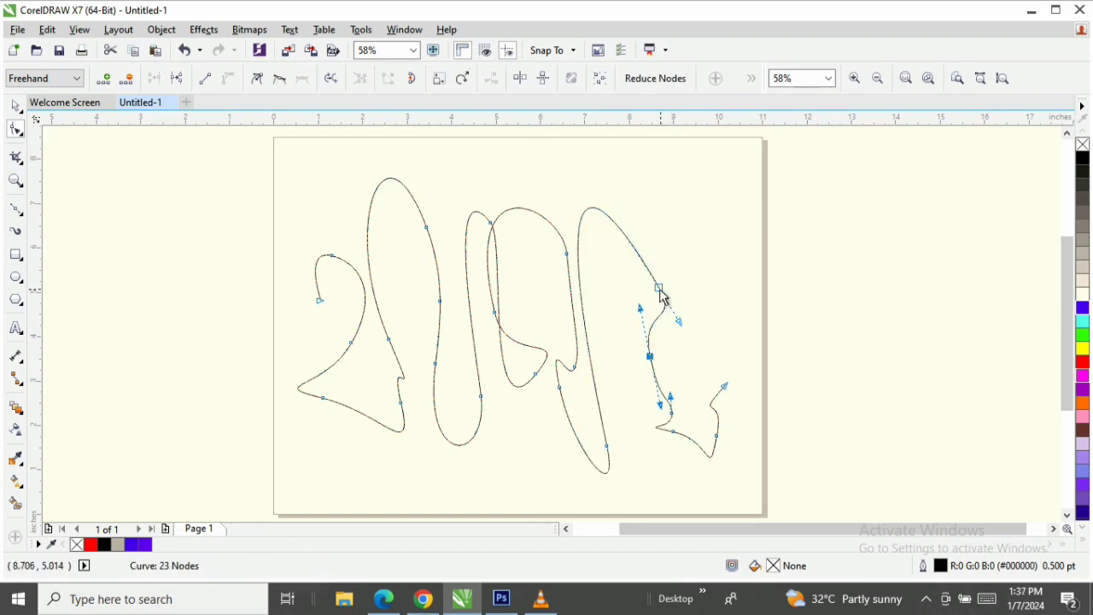
drag(681, 322, 646, 328)
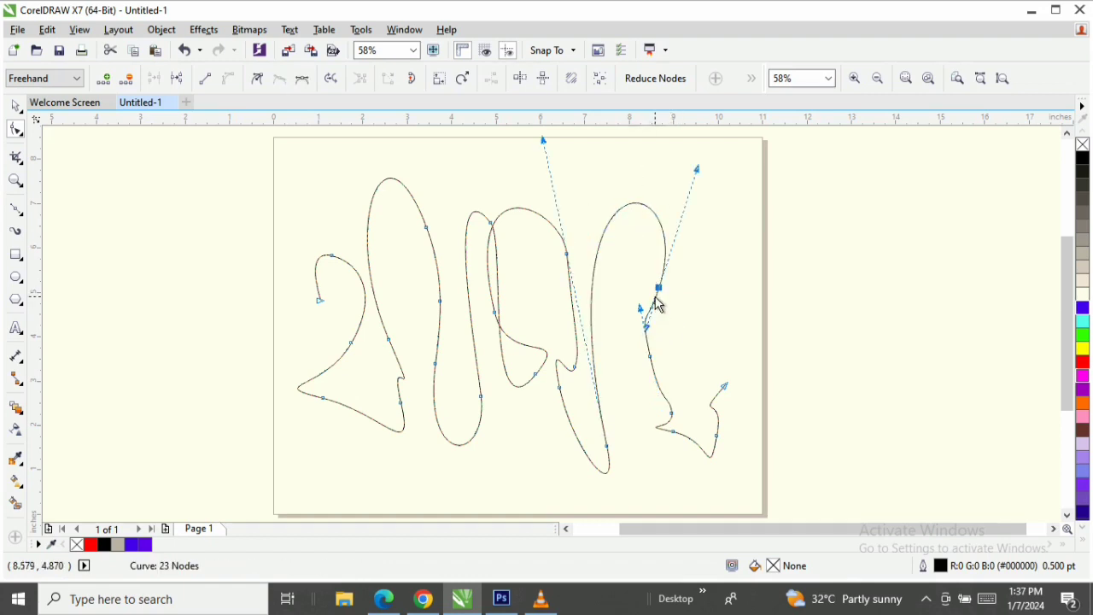
double_click(651, 358)
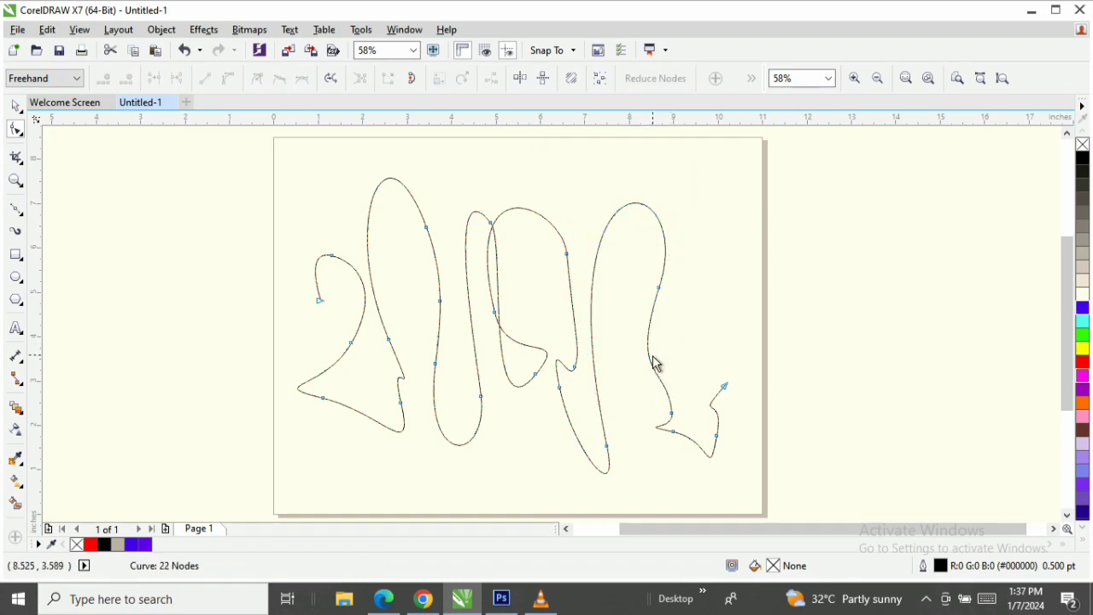
double_click(672, 416)
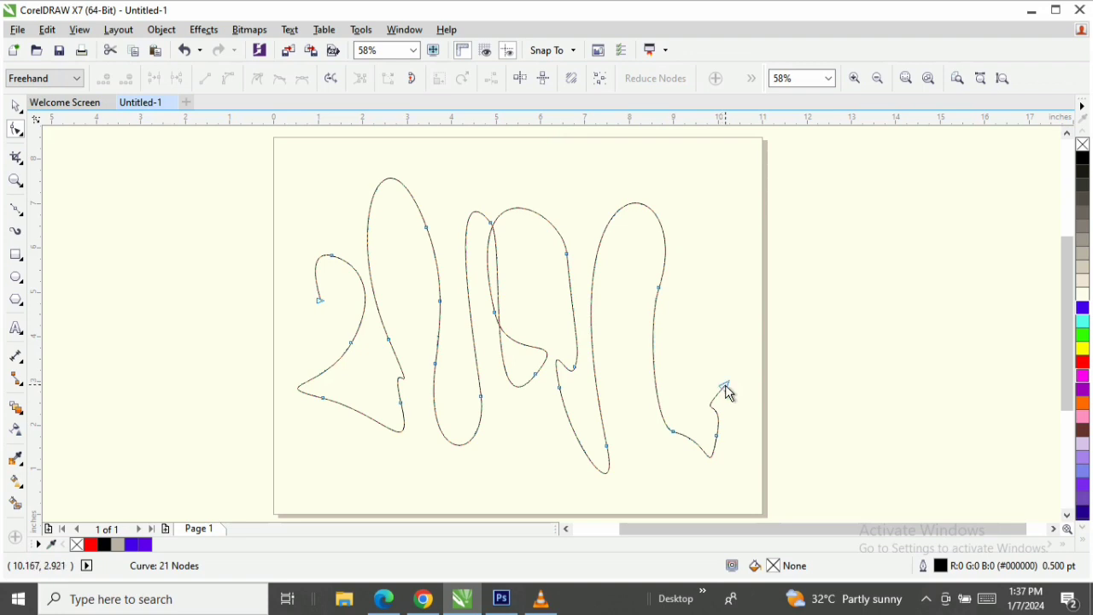
Raise the curve's right end node and its neighbouring node, and delete the corner node between them and the last hump to round the trough.
drag(726, 387, 717, 313)
drag(716, 436, 701, 398)
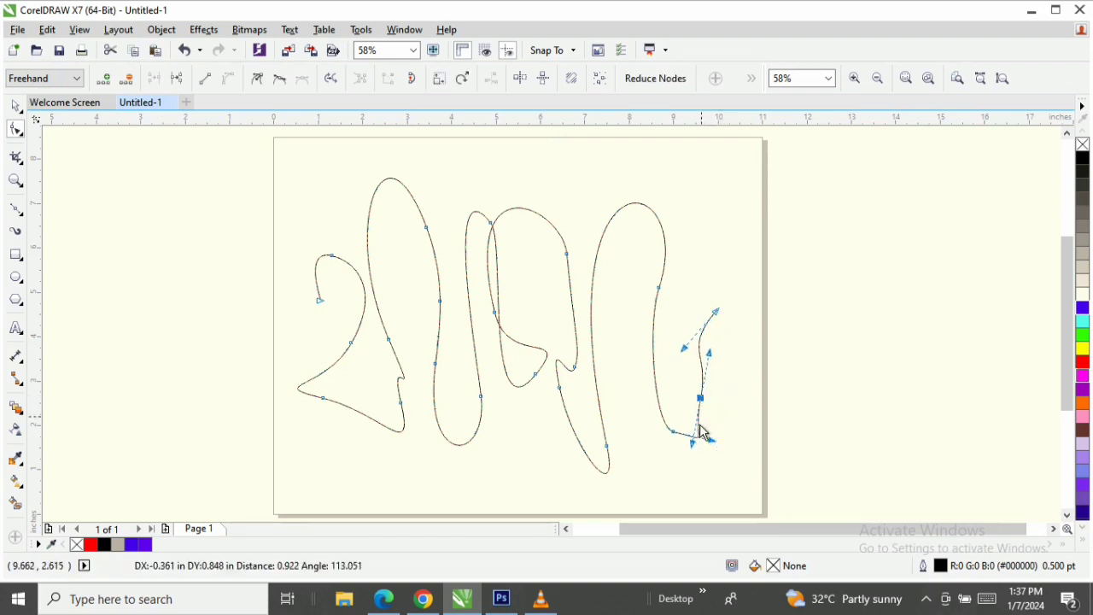
double_click(674, 431)
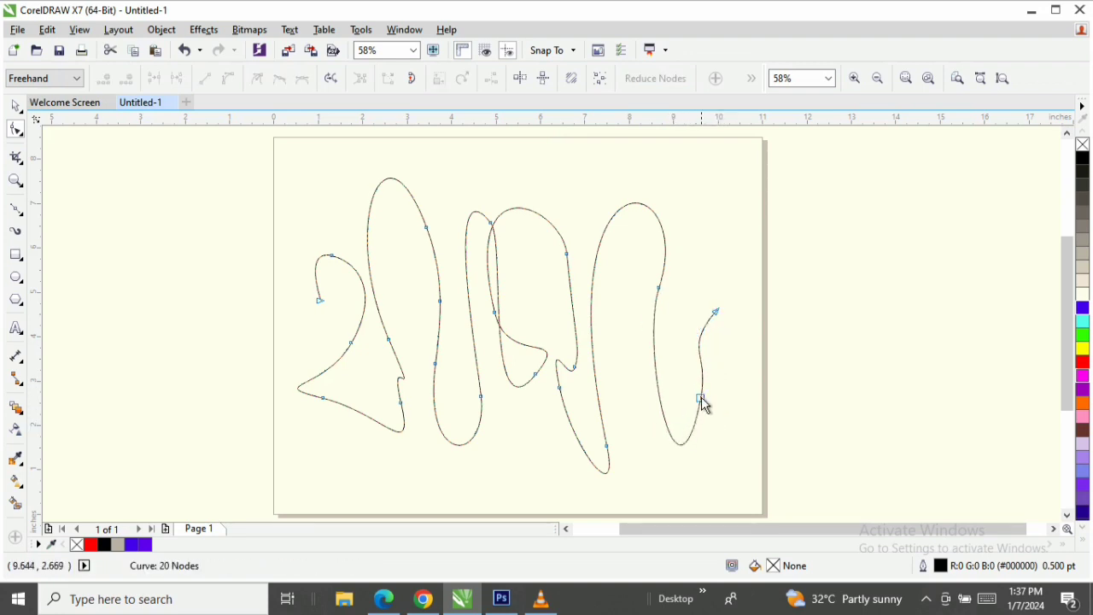
double_click(702, 399)
click(181, 51)
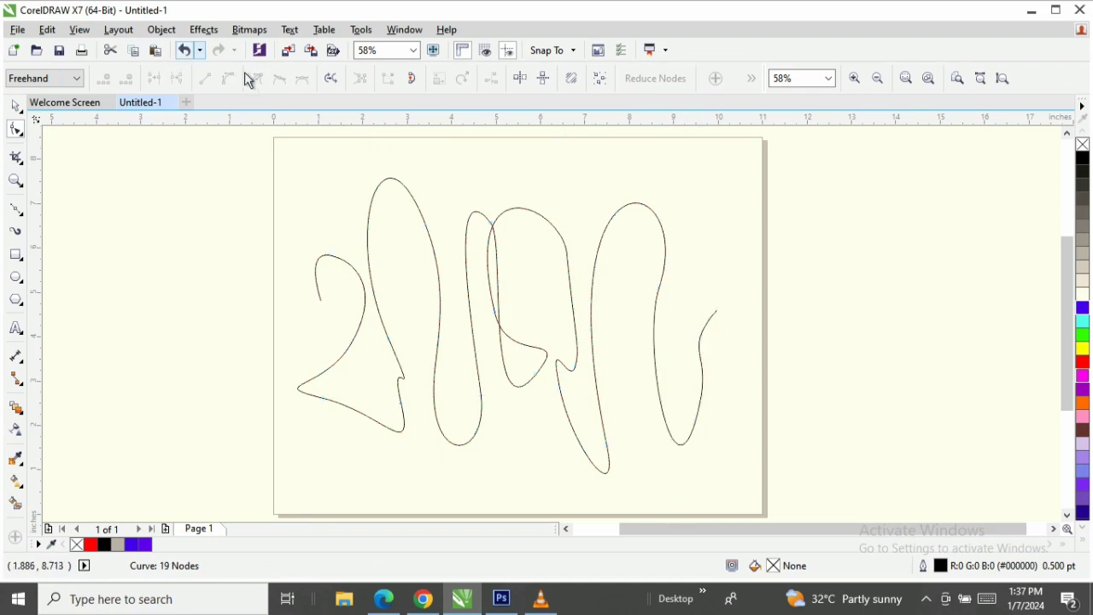
Widen the final trough into a round bowl by bending its segments and moving the last hump's right-side node inward.
mouse_move(701, 351)
mouse_down()
mouse_move(677, 334)
mouse_move(694, 346)
mouse_up()
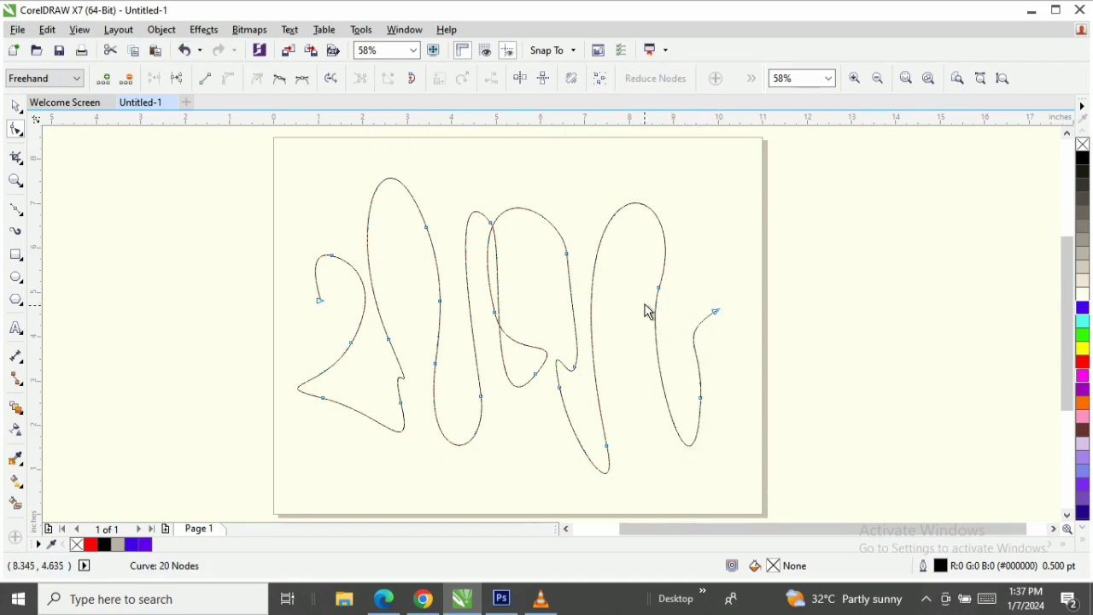
drag(664, 293, 636, 310)
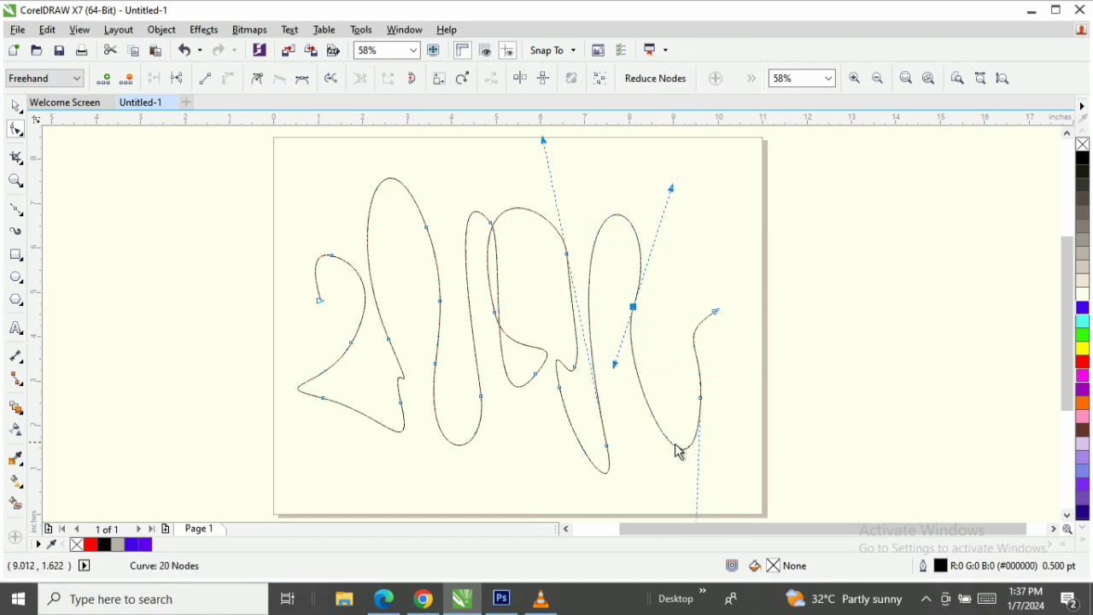
drag(681, 459, 661, 432)
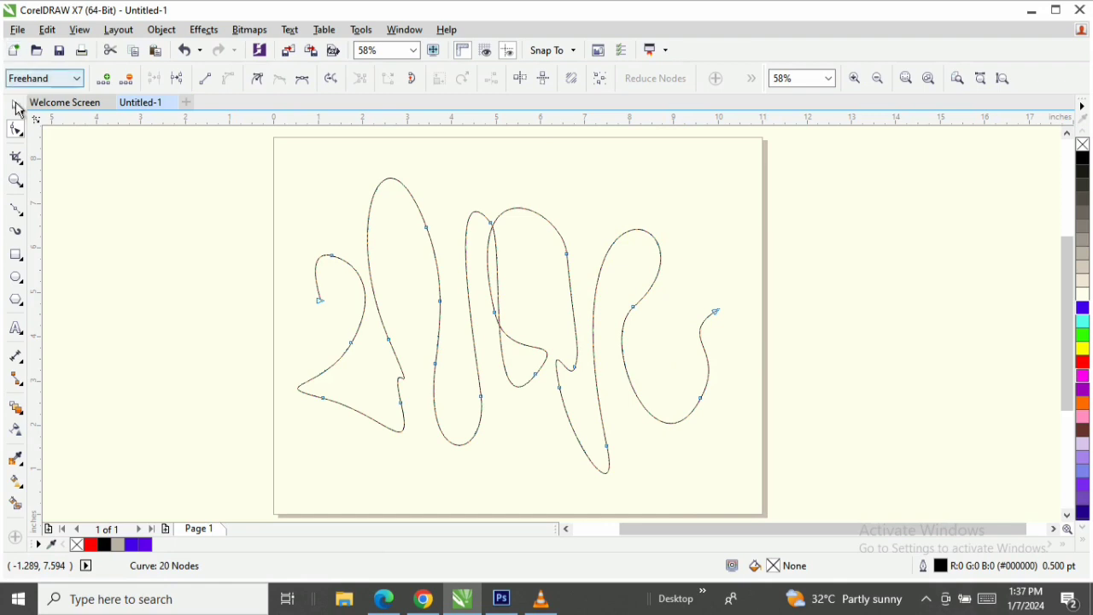
Shift the whole curve slightly down and right, and set its outline width to 3.0 pt.
click(15, 106)
drag(508, 331, 515, 342)
click(509, 78)
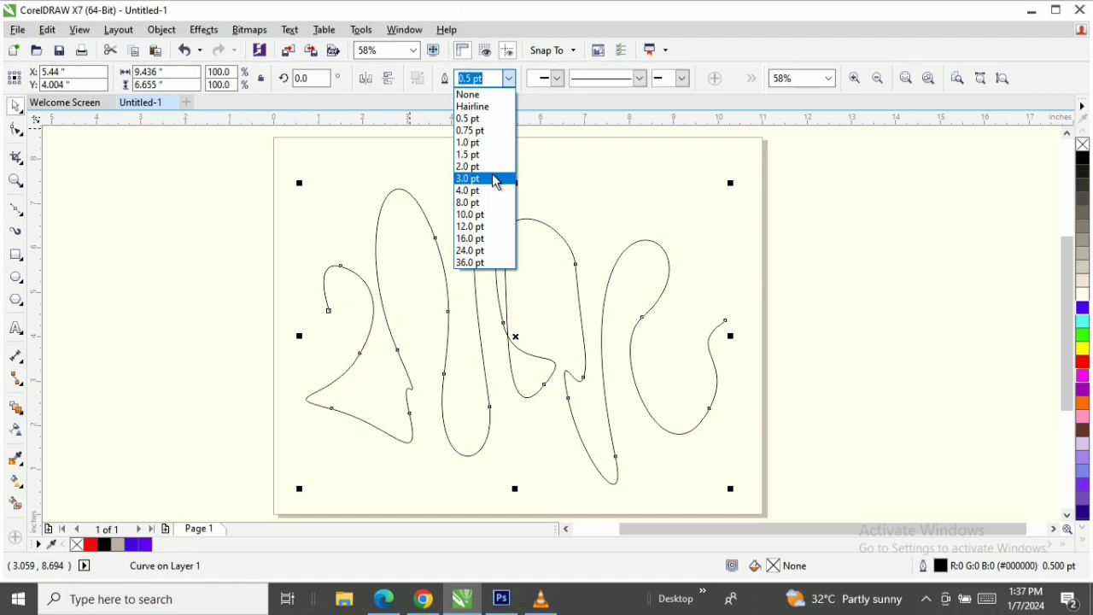
click(493, 181)
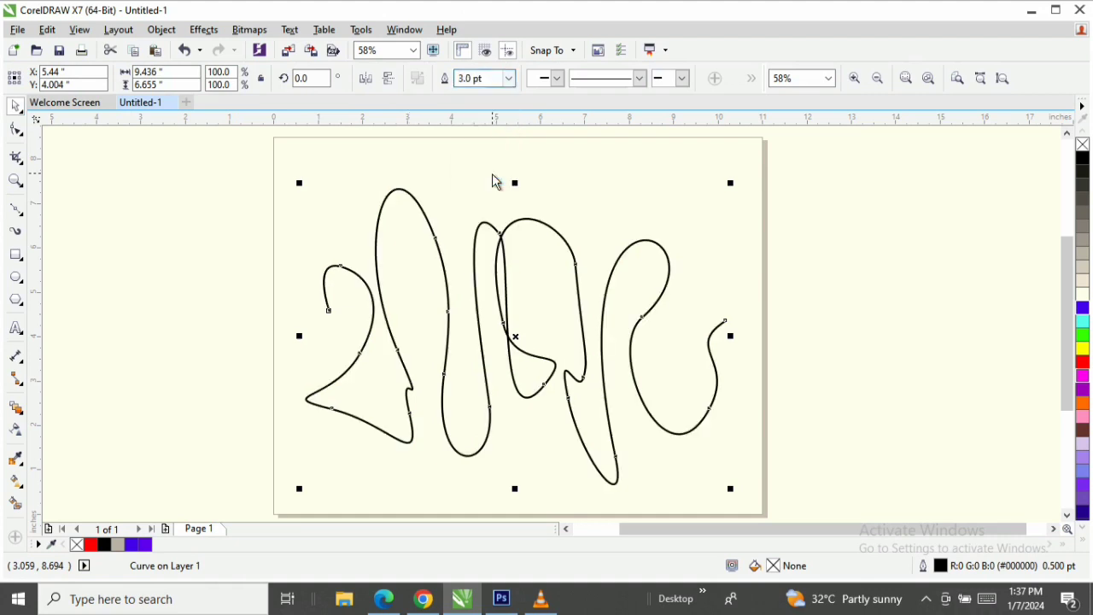
click(827, 291)
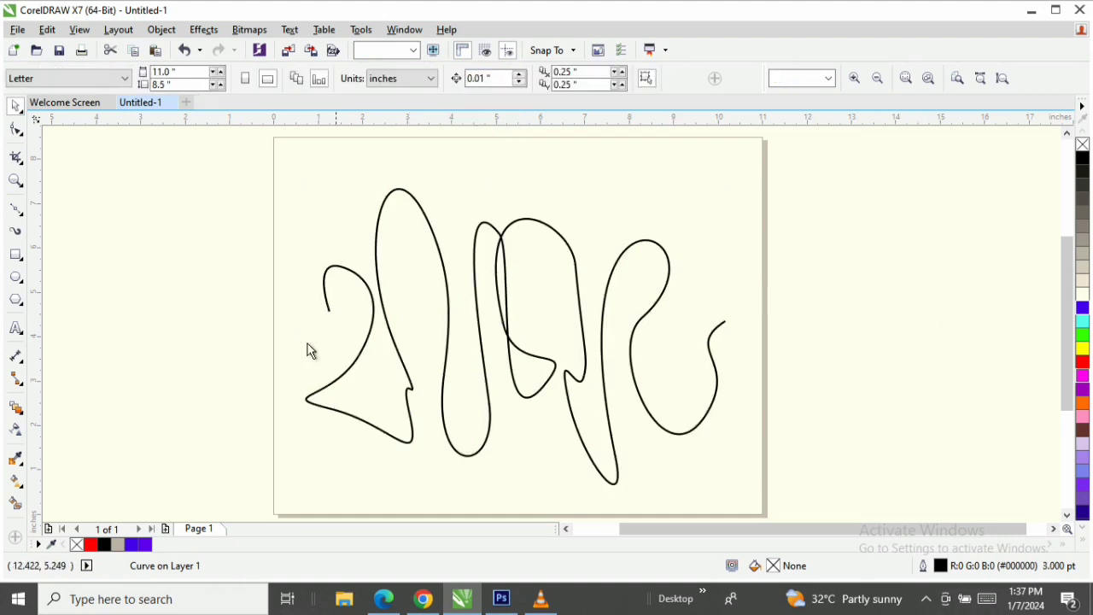
Draw a circle about 0.9 inch across above the middle of the curve, with magenta (#FF00FF) fill and outline.
click(16, 278)
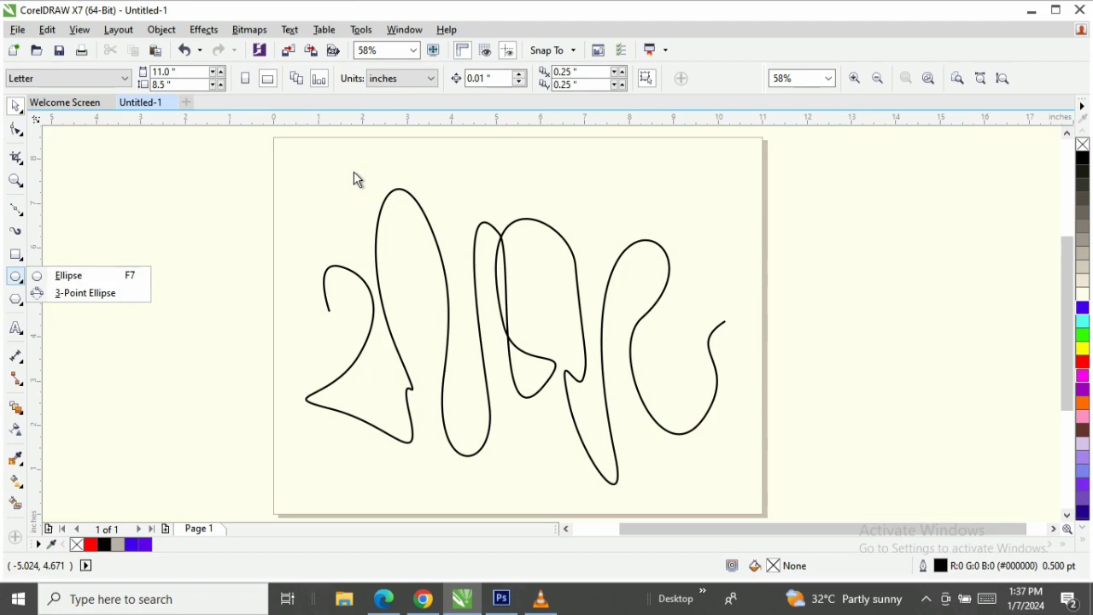
click(69, 276)
drag(493, 159, 535, 200)
key(space)
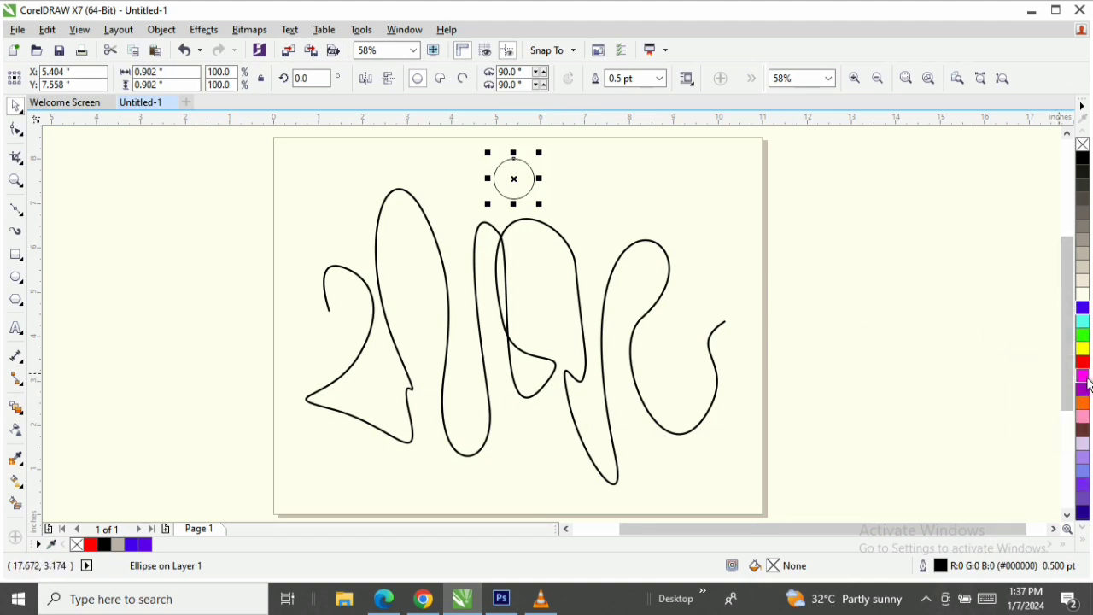
click(1083, 377)
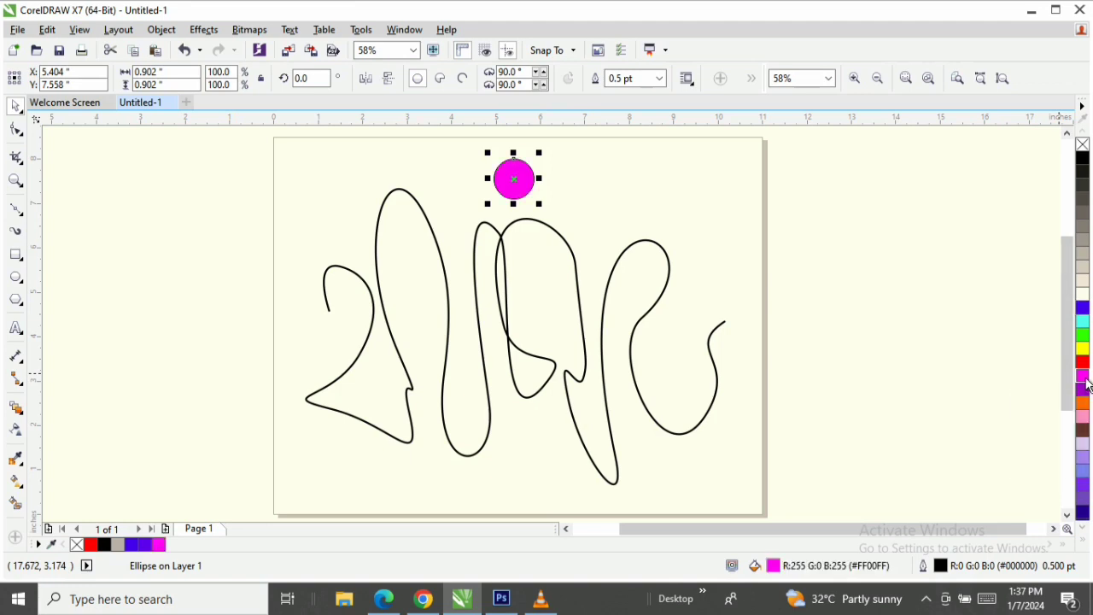
right_click(1083, 377)
Shrink the magenta circle to about 0.49 inch across and shift it slightly to the left.
key(z)
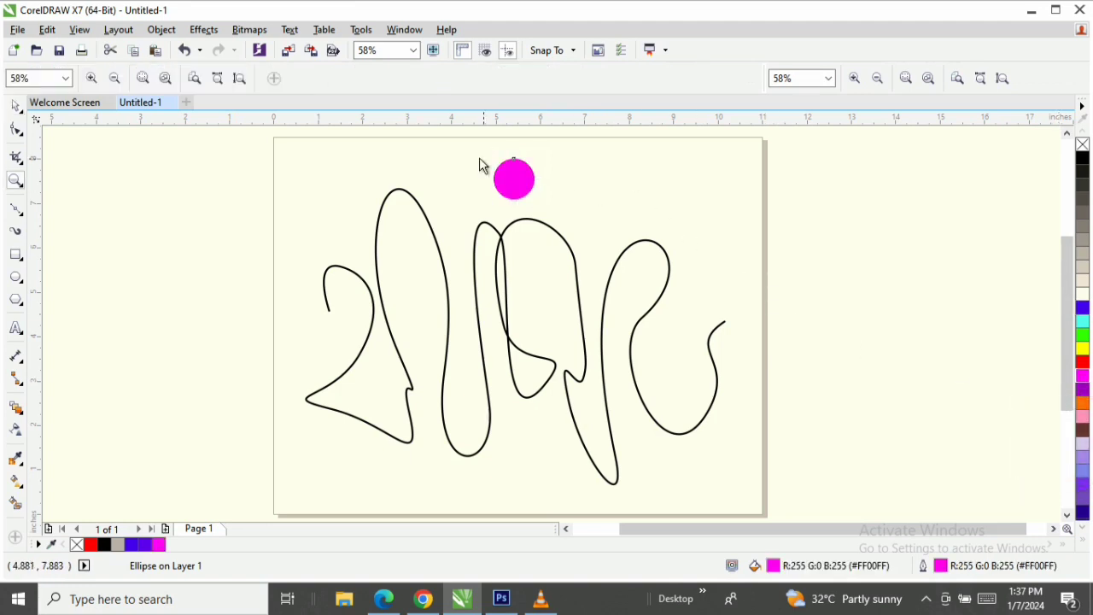
drag(441, 139, 616, 248)
drag(581, 357, 542, 337)
drag(482, 272, 432, 269)
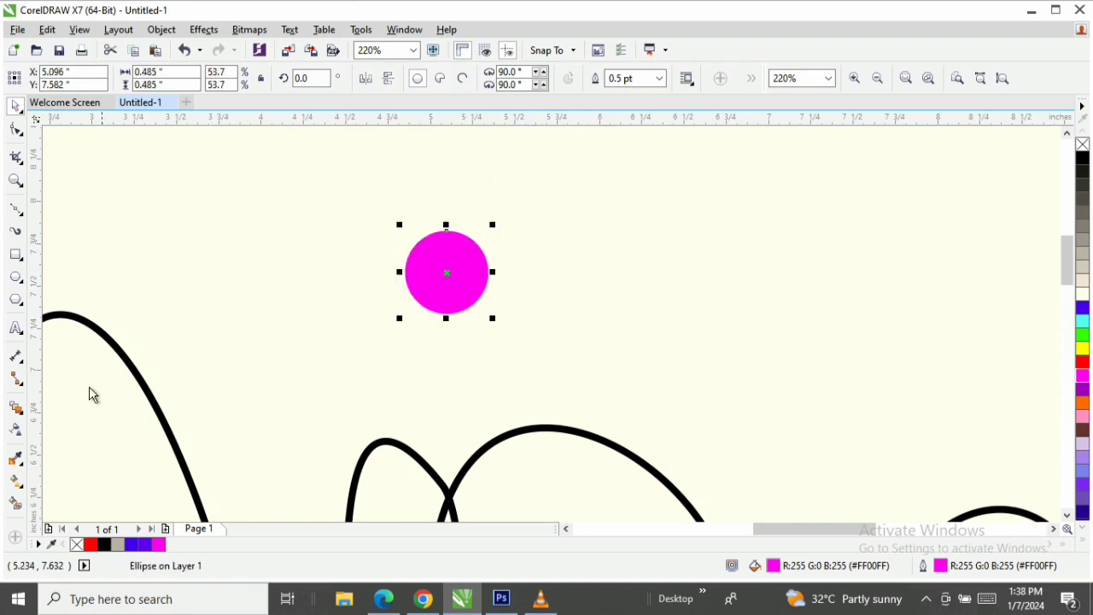
Apply a linear fountain fill from magenta to white across the circle, running nearly horizontally from just outside its left edge past its right edge.
click(15, 484)
click(15, 483)
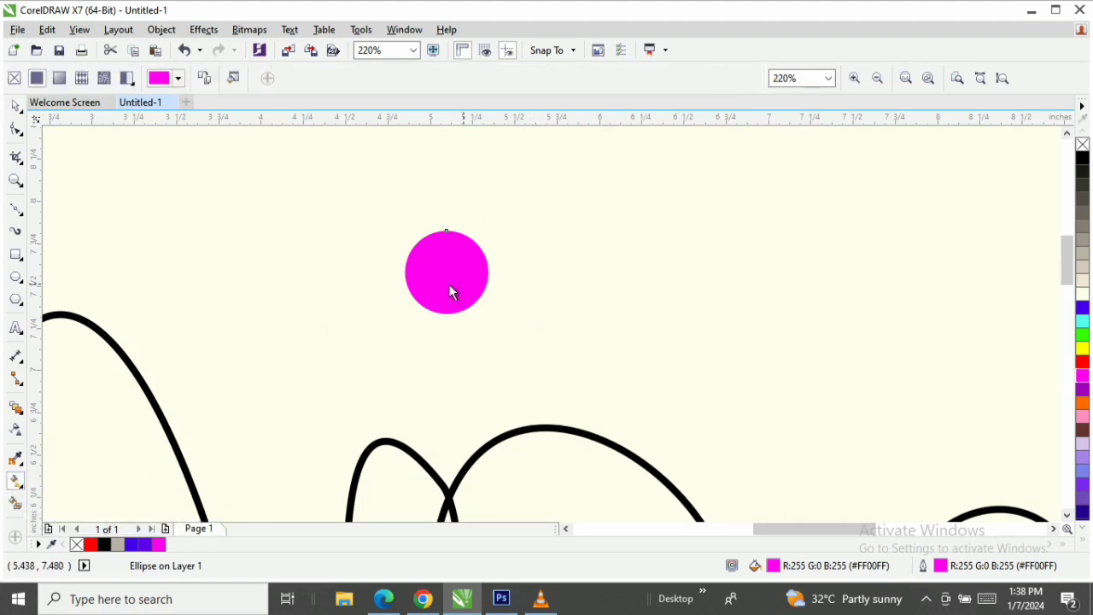
drag(483, 268, 507, 276)
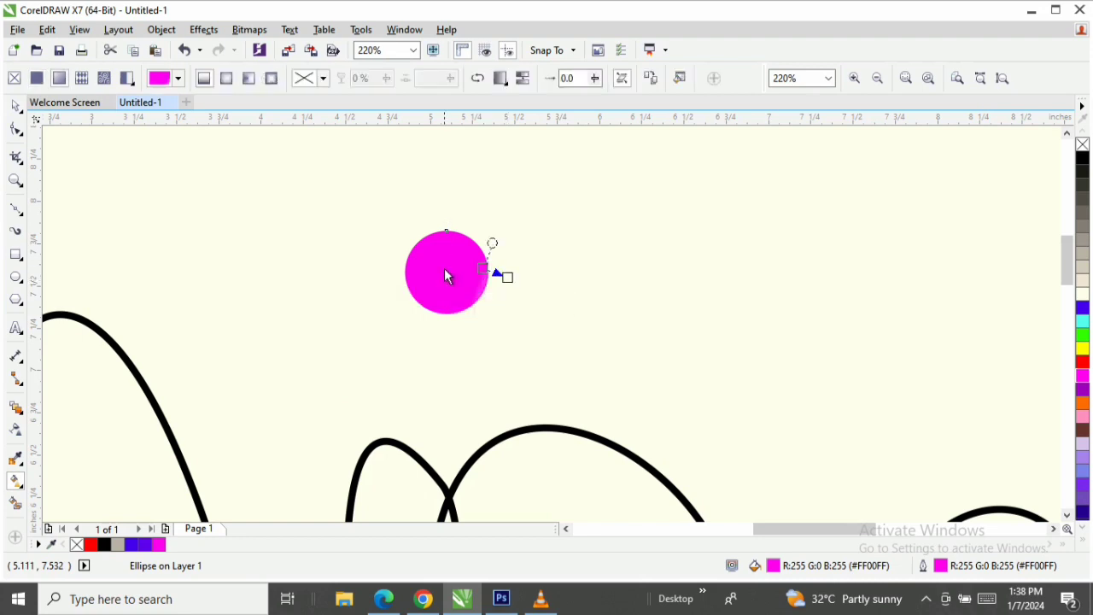
drag(439, 268, 523, 287)
mouse_move(434, 272)
mouse_down()
mouse_move(427, 285)
mouse_move(396, 279)
mouse_move(428, 281)
mouse_up()
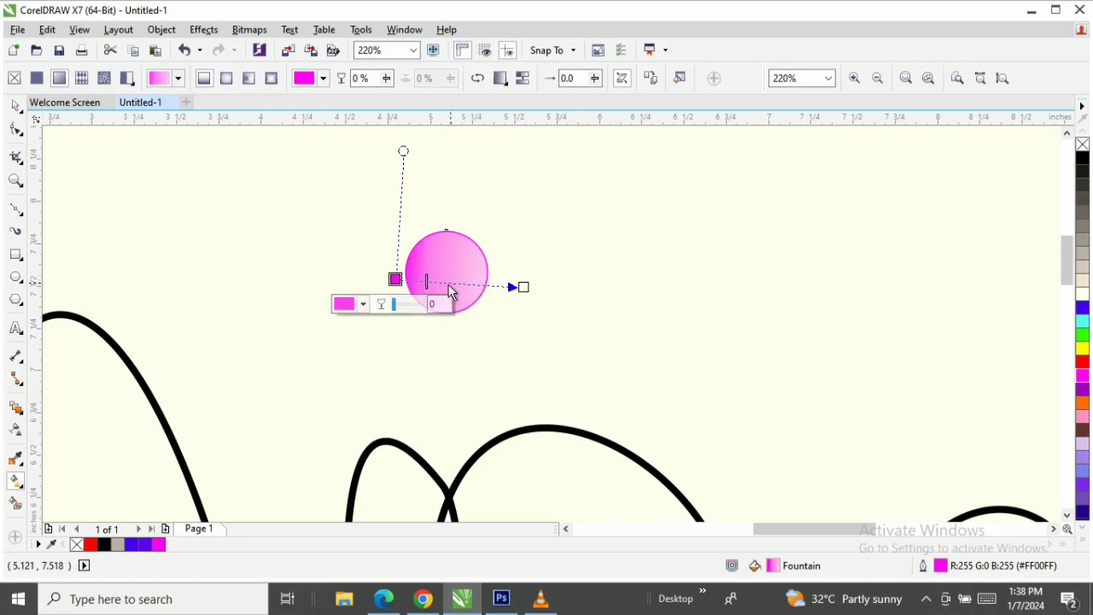
drag(427, 287, 442, 288)
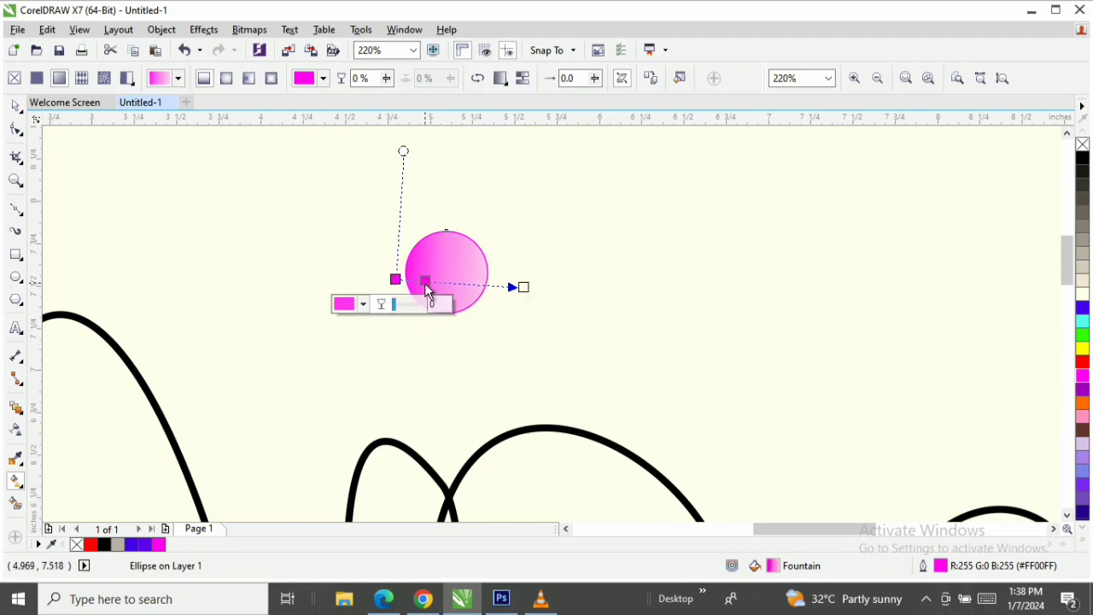
Add a colour node at 23% along the circle's gradient and make it yellow (#FFF653).
double_click(425, 283)
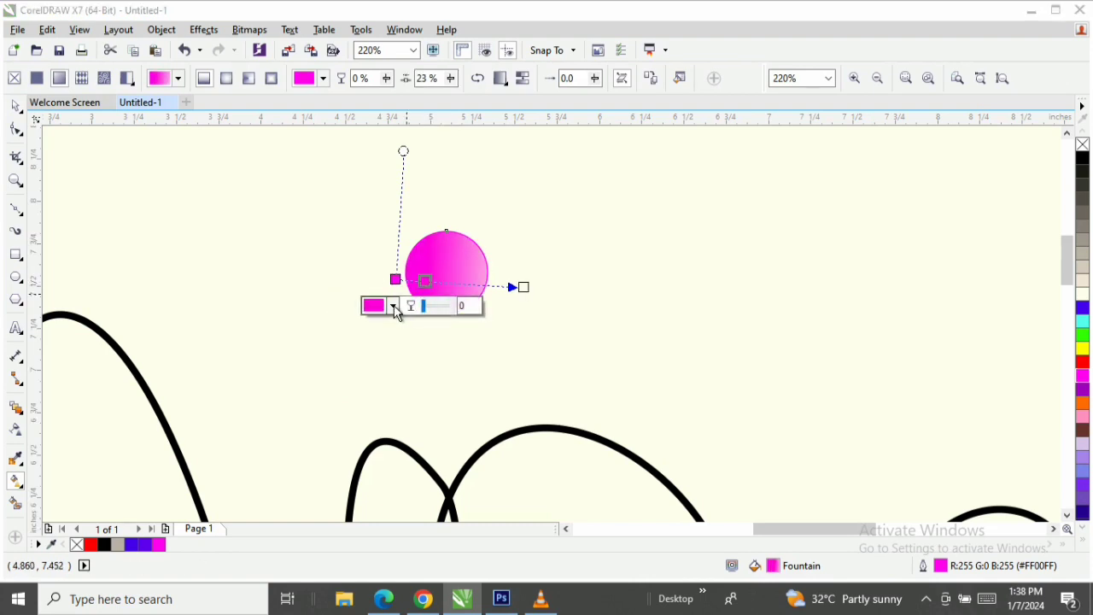
click(394, 307)
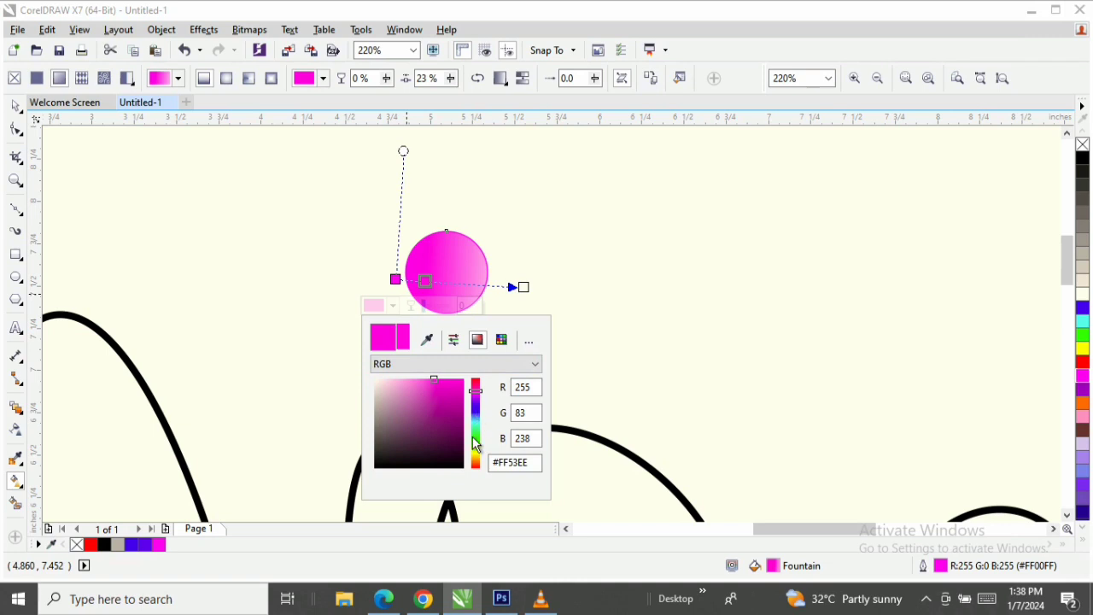
drag(476, 469, 475, 454)
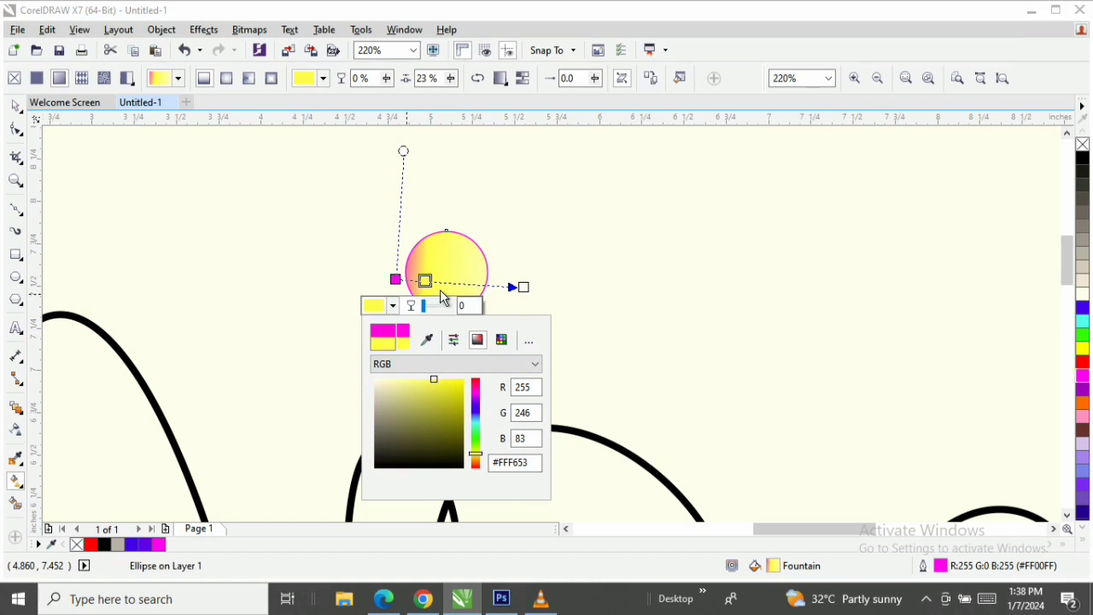
click(440, 283)
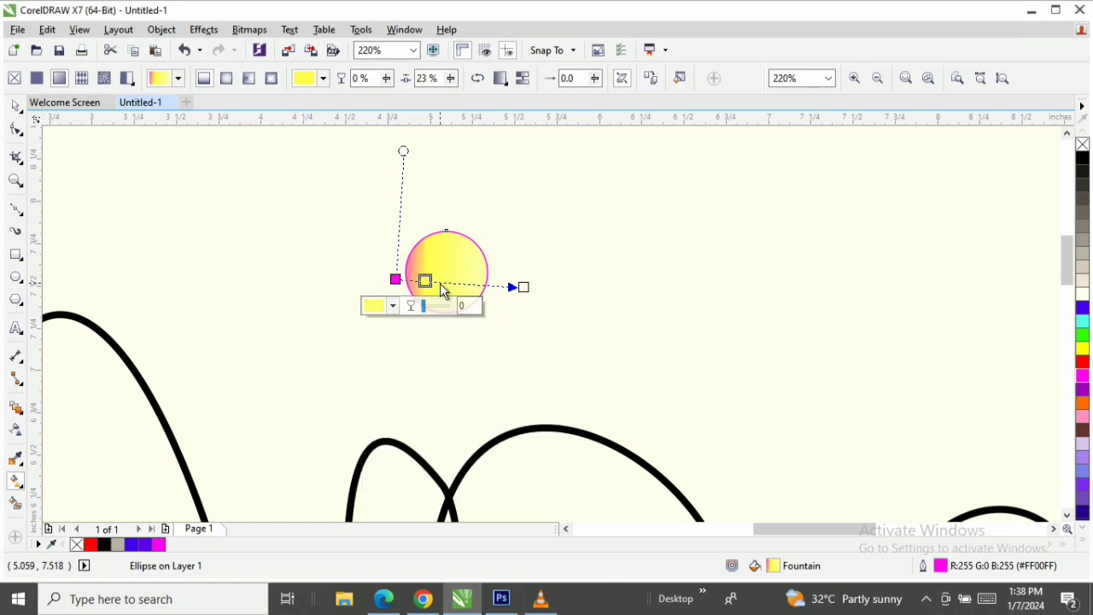
Add a colour node at 34% along the circle's gradient and make it pale aqua (#B1F5ED).
double_click(440, 283)
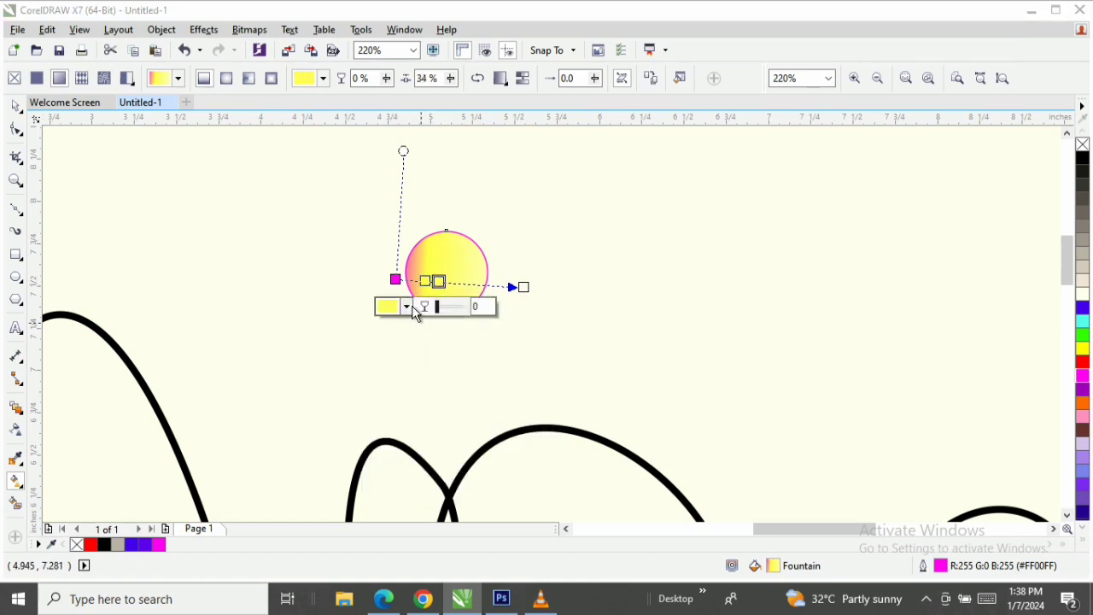
click(408, 308)
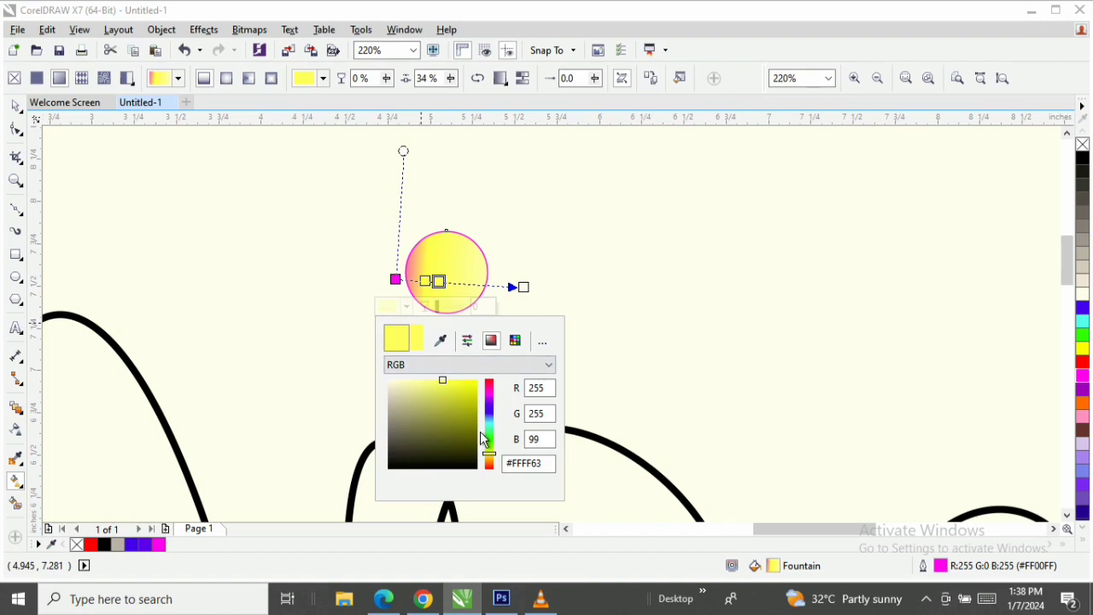
click(489, 432)
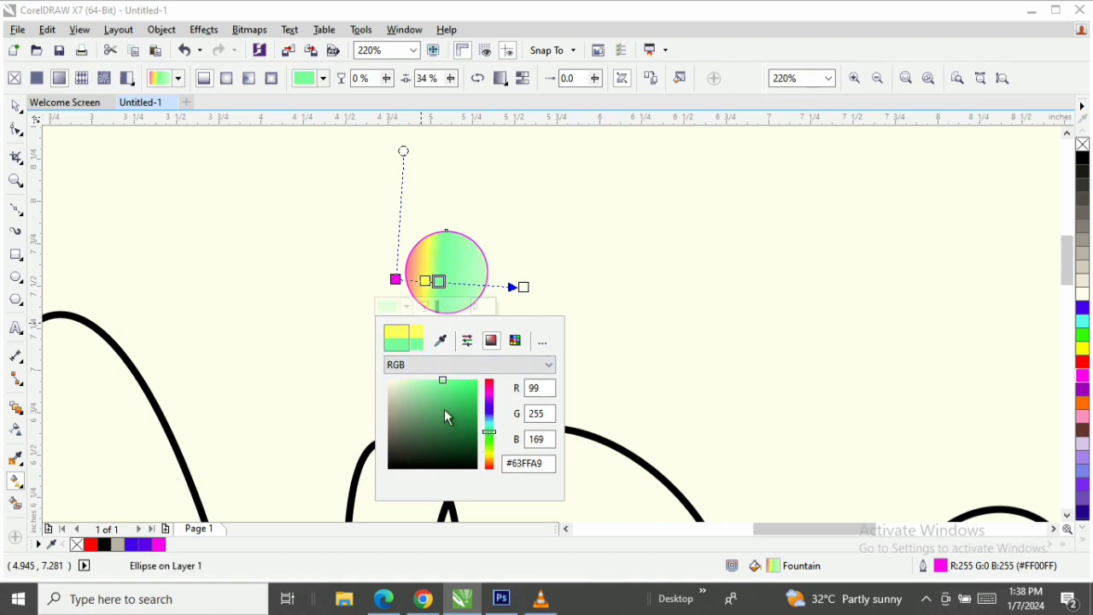
click(412, 384)
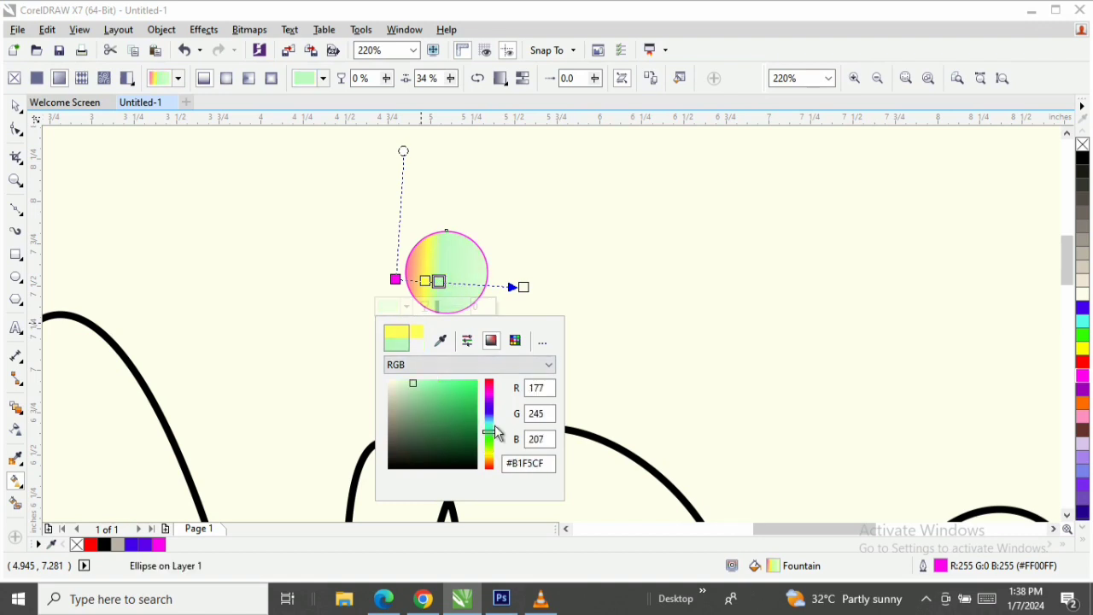
drag(493, 435, 491, 426)
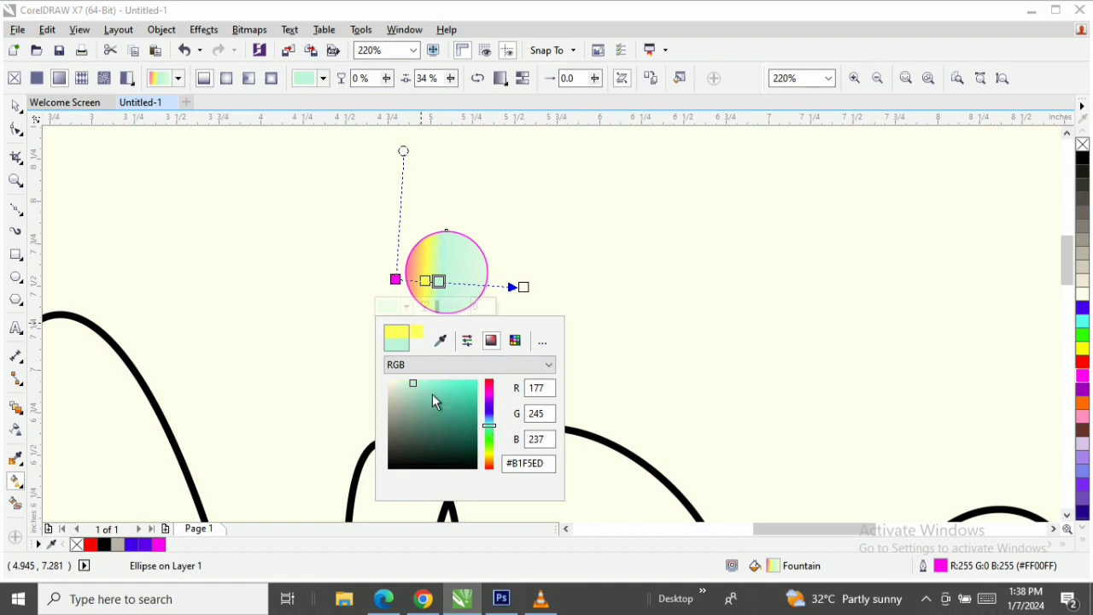
click(459, 293)
Add a colour node at 46% along the circle's gradient and make it light violet (#A3A1FF).
double_click(455, 284)
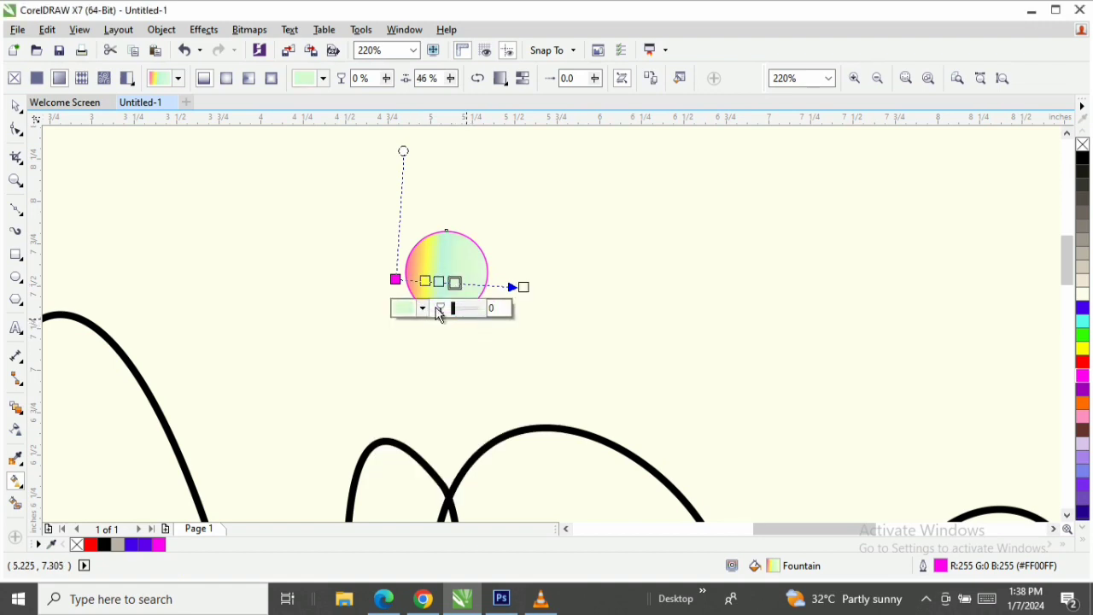
click(422, 309)
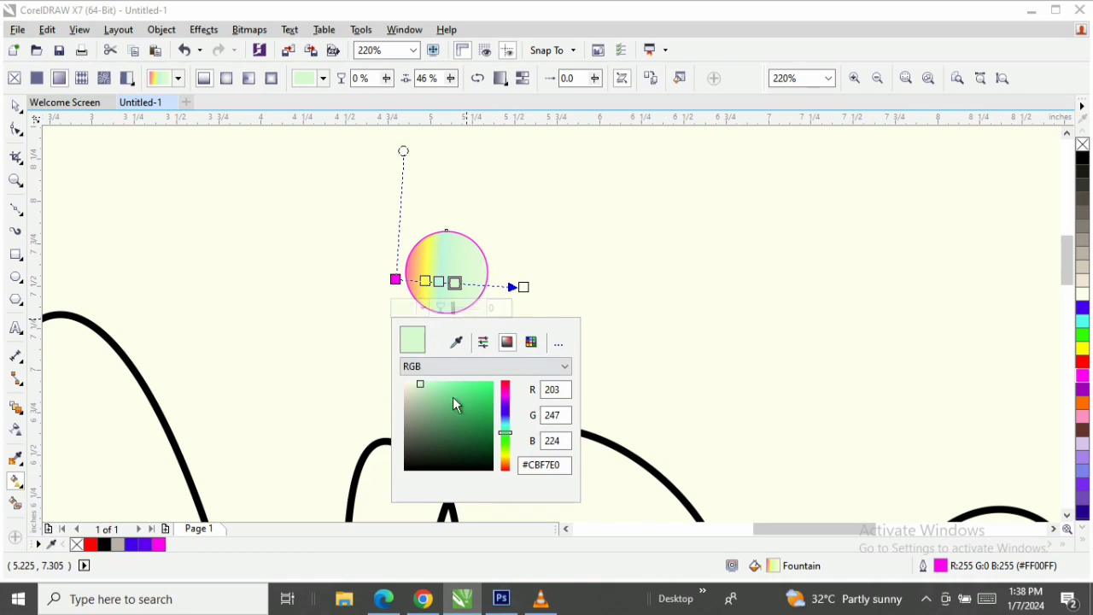
drag(504, 420, 504, 411)
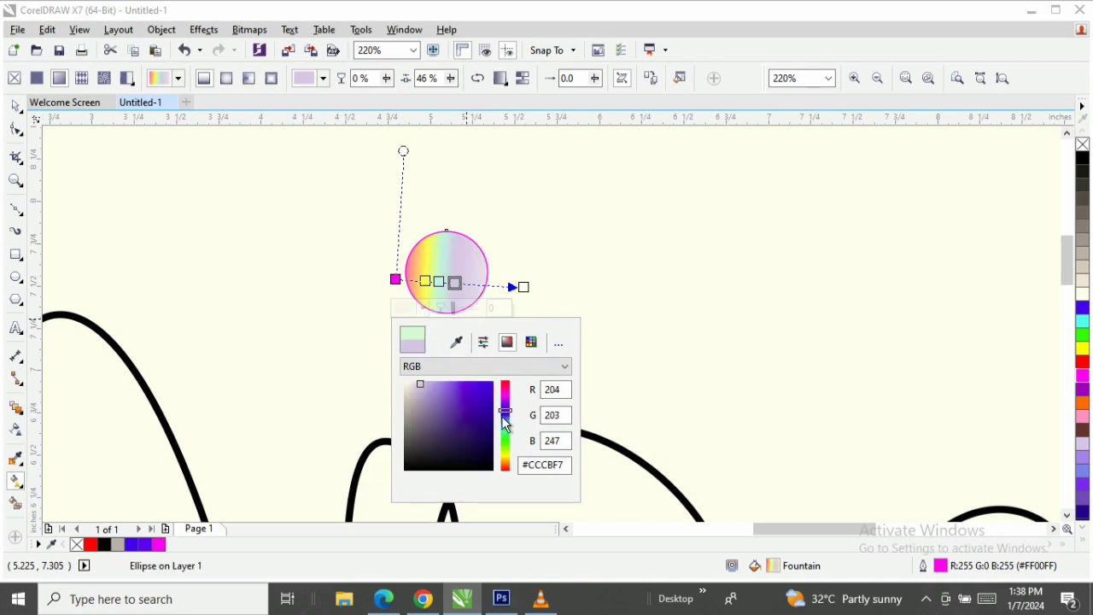
click(437, 381)
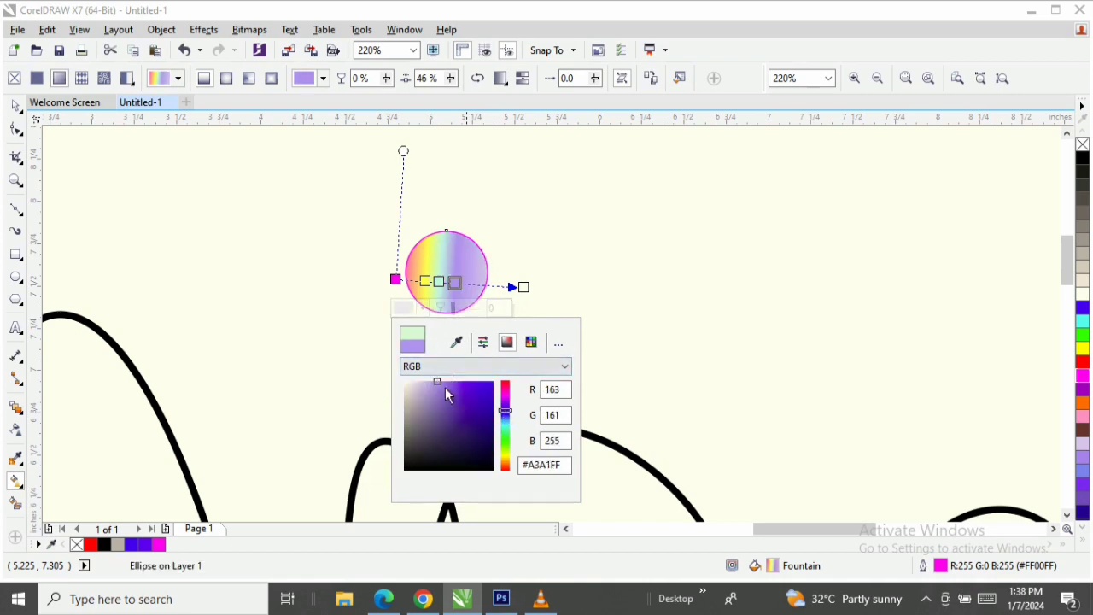
Darken the gradient's 46% colour node to violet (#7A78F0) and add an aqua (#79E3E3) node at 57%.
click(450, 389)
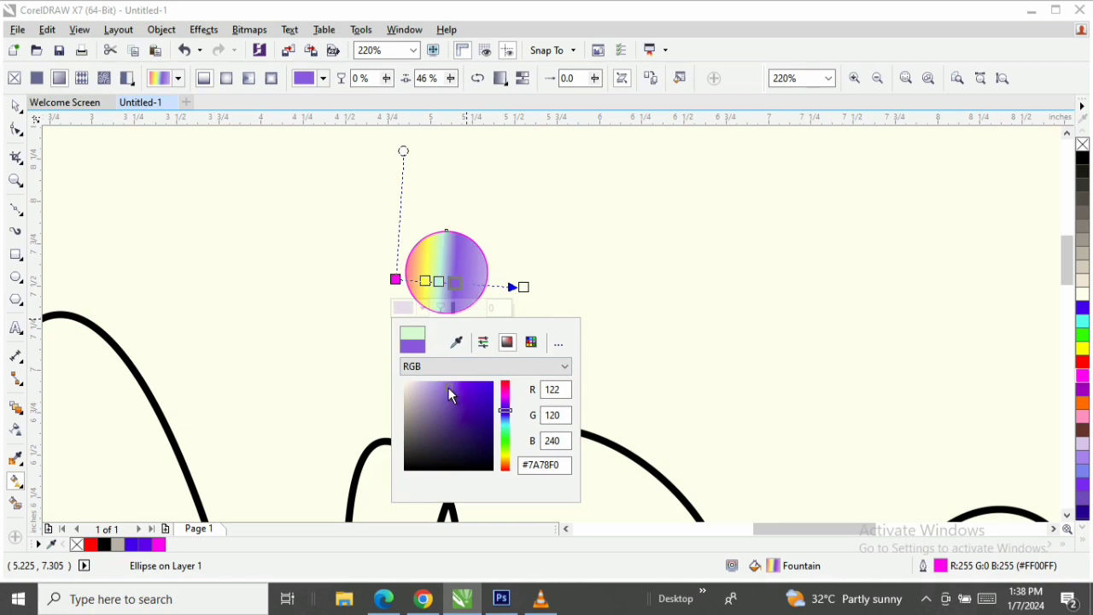
click(472, 289)
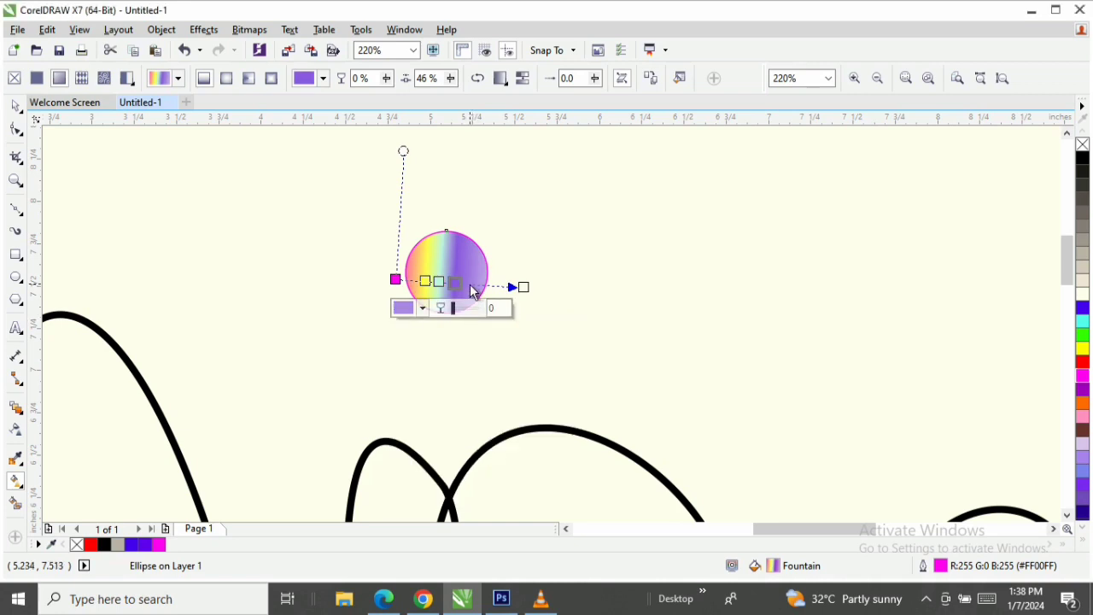
drag(457, 283, 471, 285)
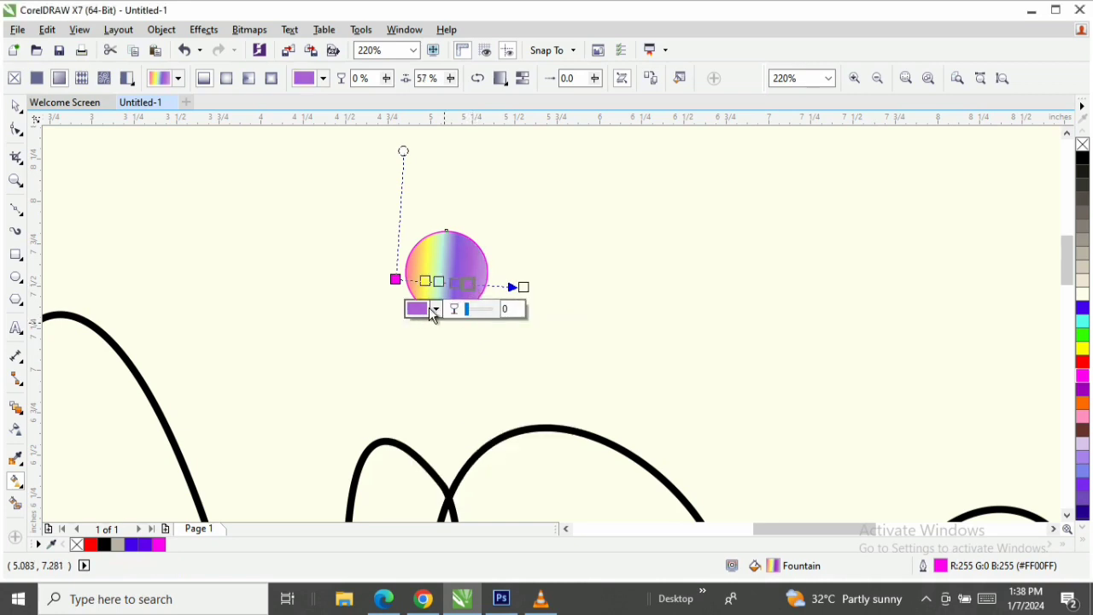
click(438, 313)
click(518, 385)
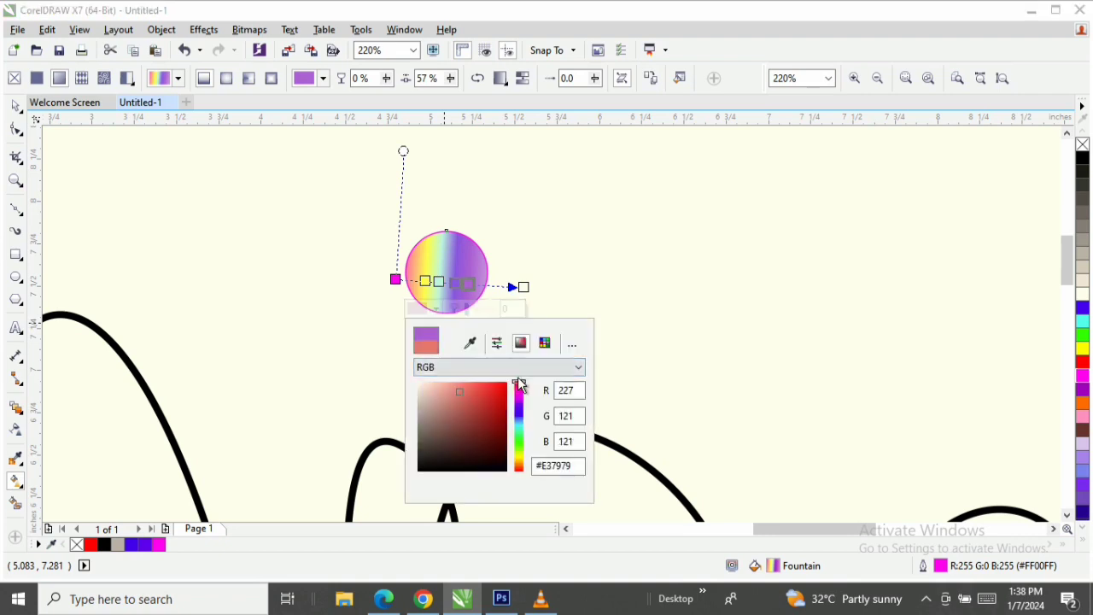
mouse_move(517, 448)
mouse_down()
mouse_move(519, 466)
mouse_move(521, 434)
mouse_up()
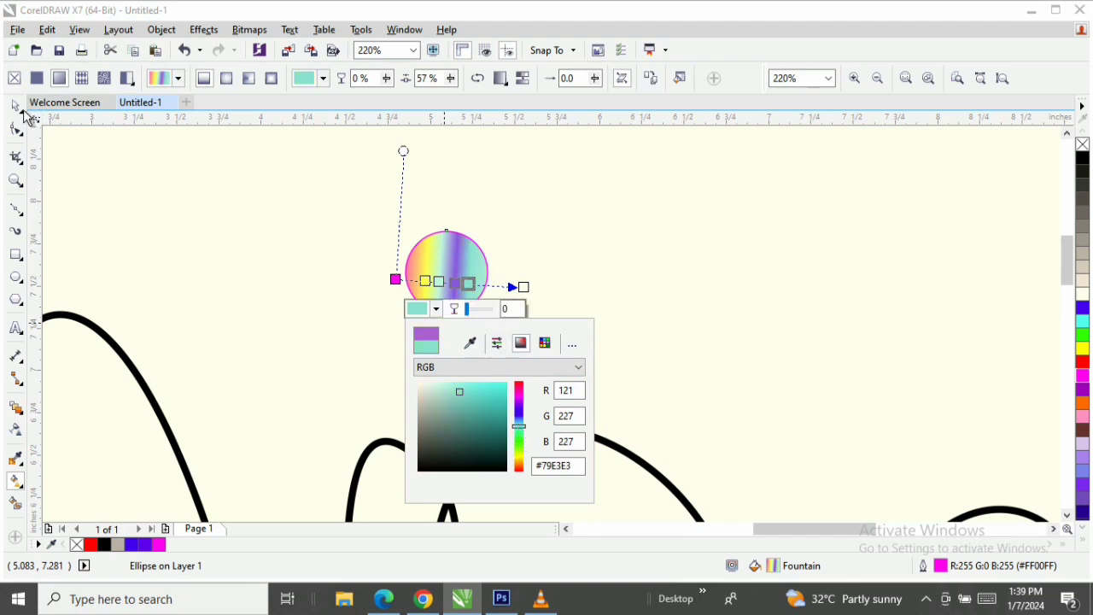
Remove the magenta outline from the gradient-filled circle.
click(16, 106)
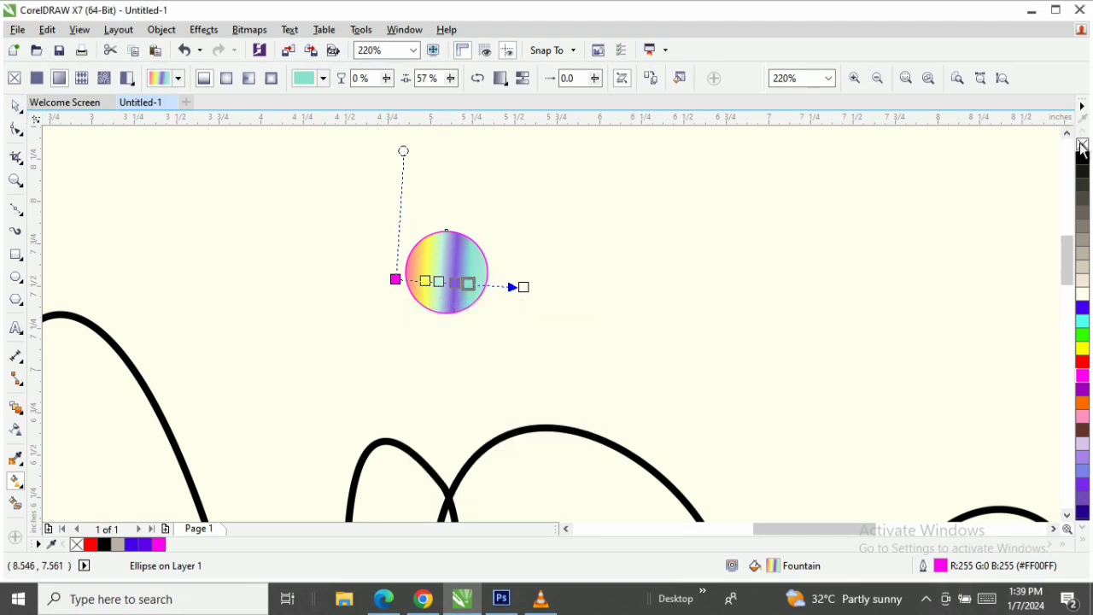
right_click(1082, 143)
click(16, 106)
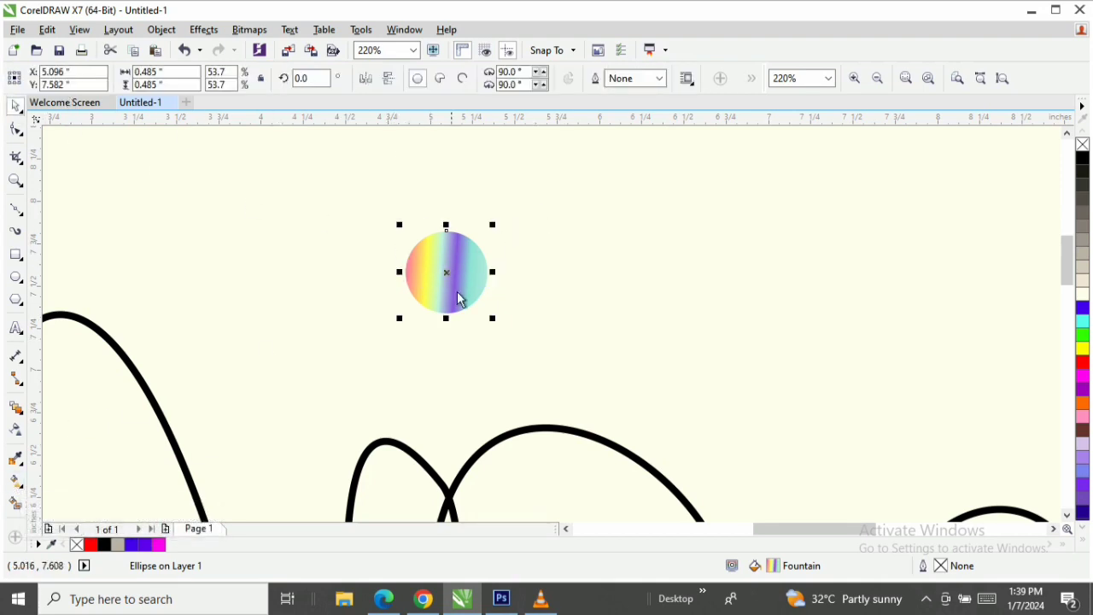
Shrink the circle to about 0.423 in and move it above the curve to about X 4.2, Y 7.684 in.
drag(493, 318, 482, 313)
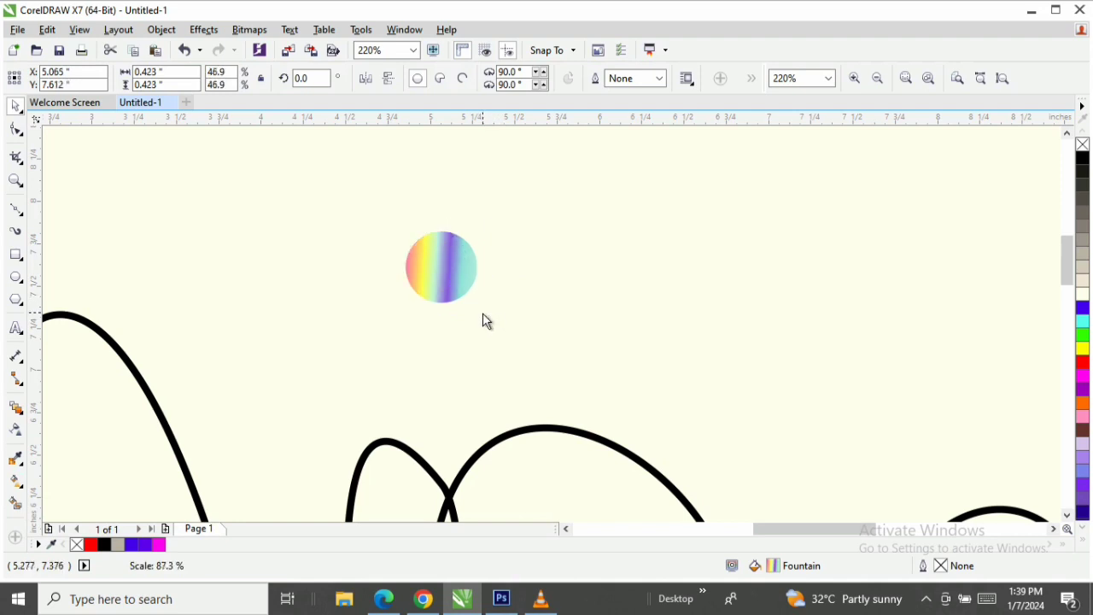
drag(445, 275, 417, 264)
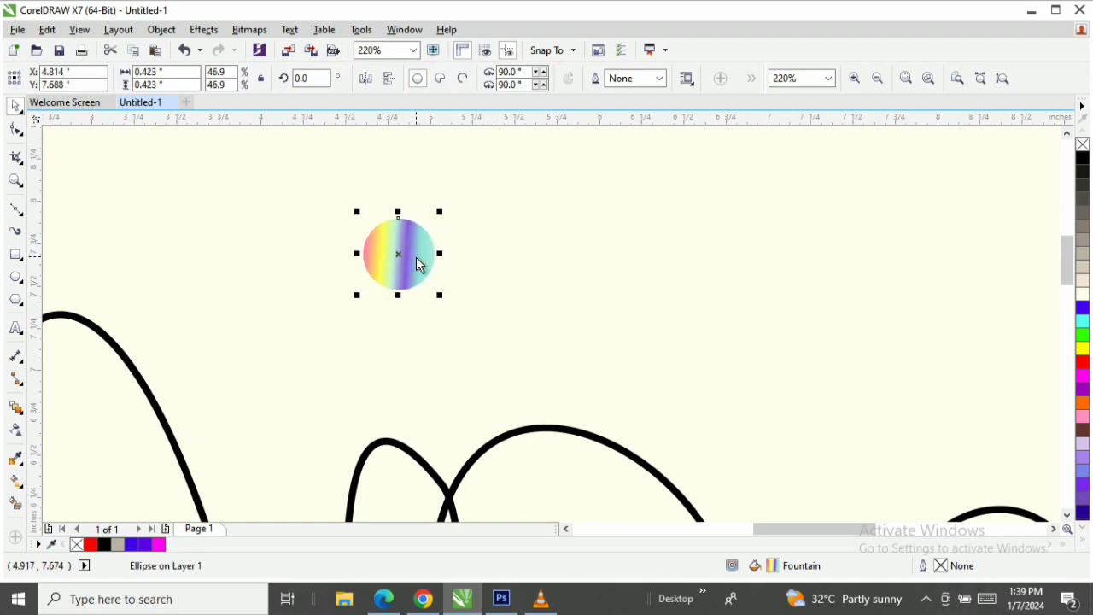
key(z)
right_click(444, 288)
key(space)
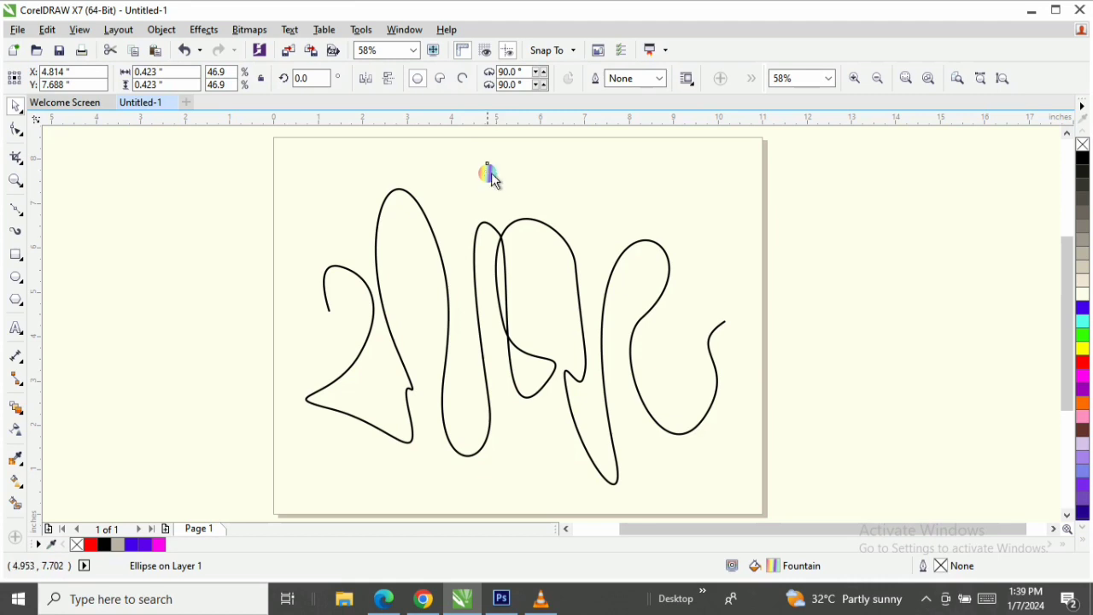
click(471, 188)
click(460, 176)
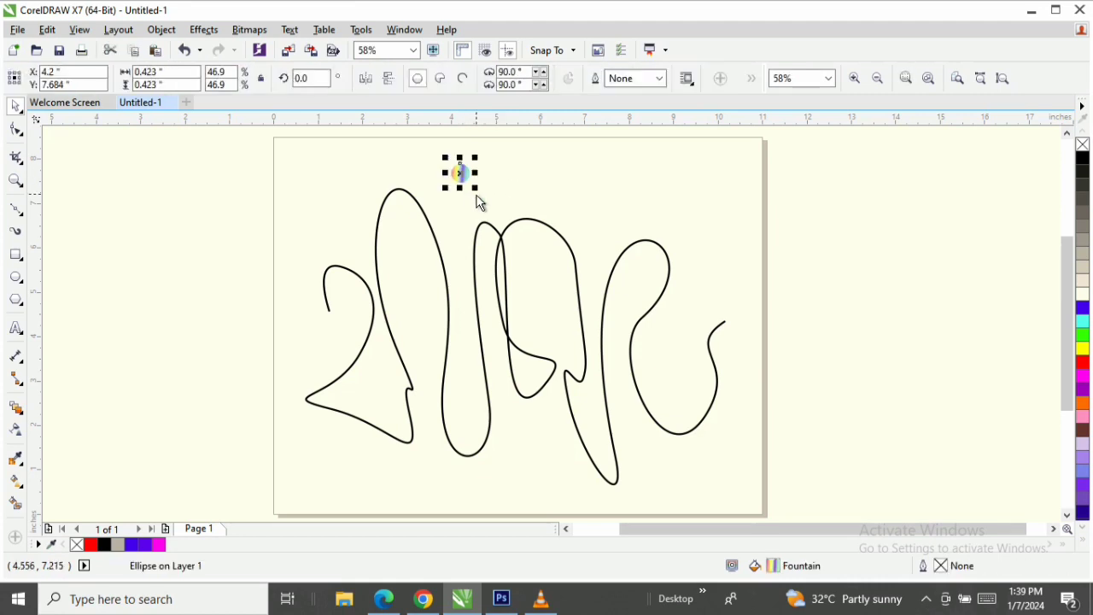
Enlarge the circle to about 0.608 in and place a duplicate level with it at about X 7.461, Y 7.591 in.
drag(476, 189, 606, 182)
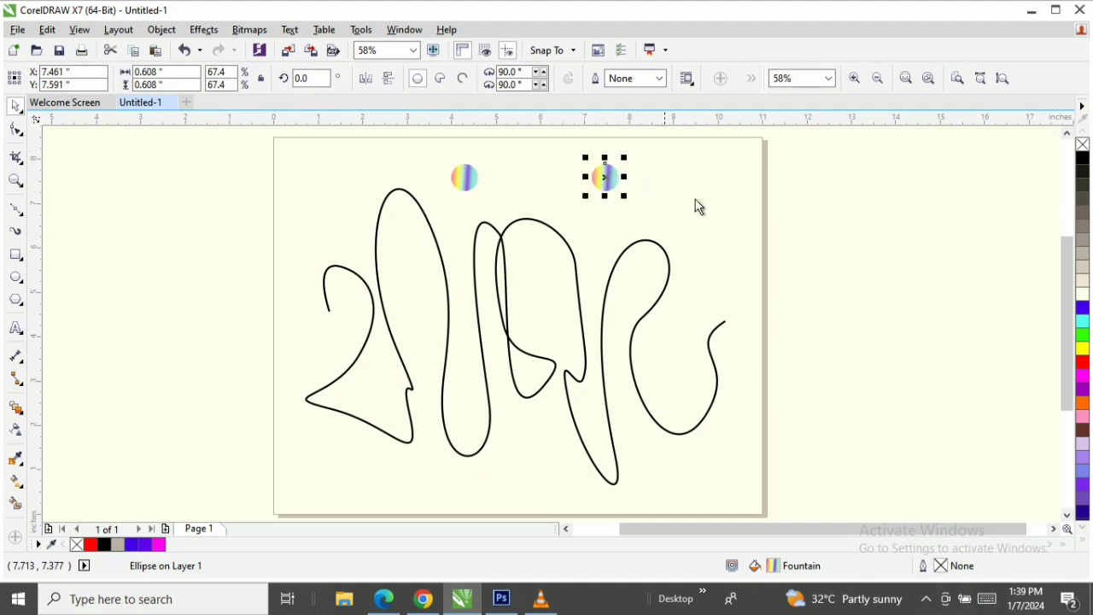
click(803, 217)
click(463, 179)
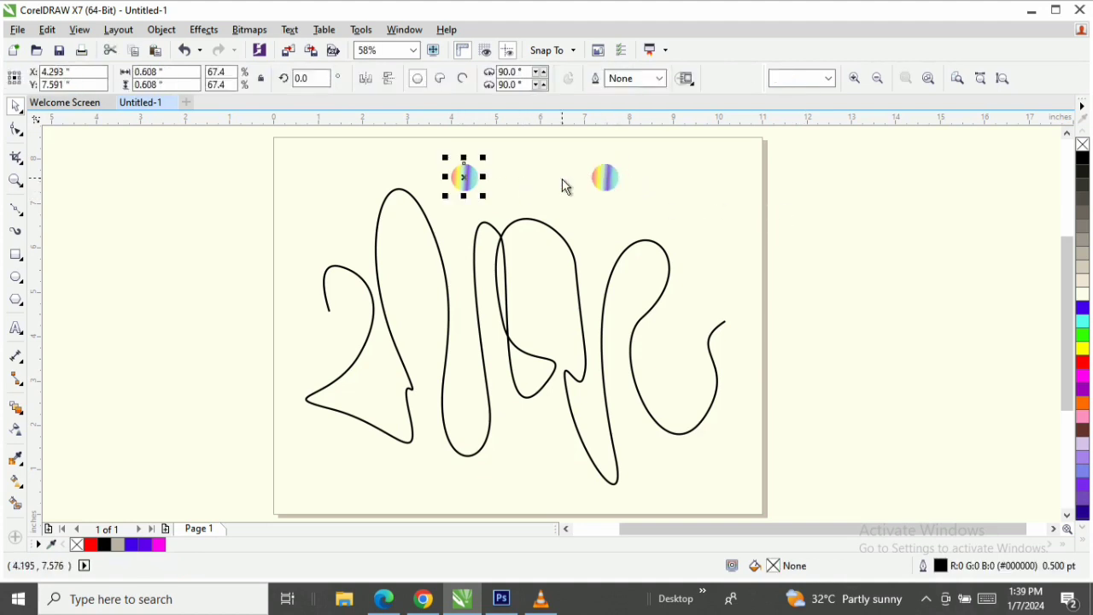
click(608, 182)
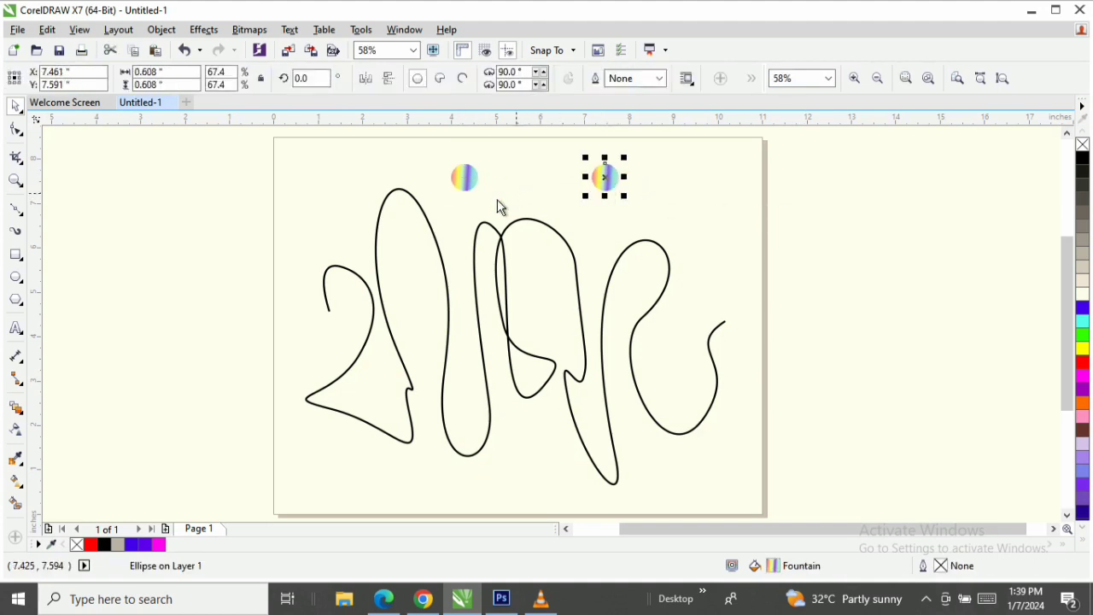
Blend the two gradient circles together from the original to its duplicate with 20 steps.
click(20, 415)
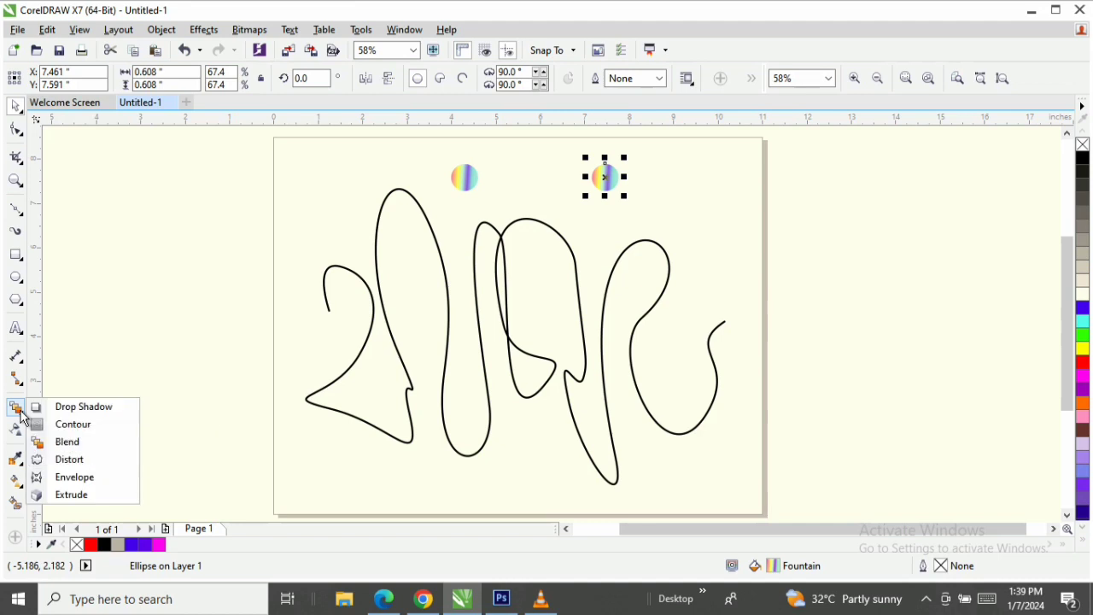
click(89, 444)
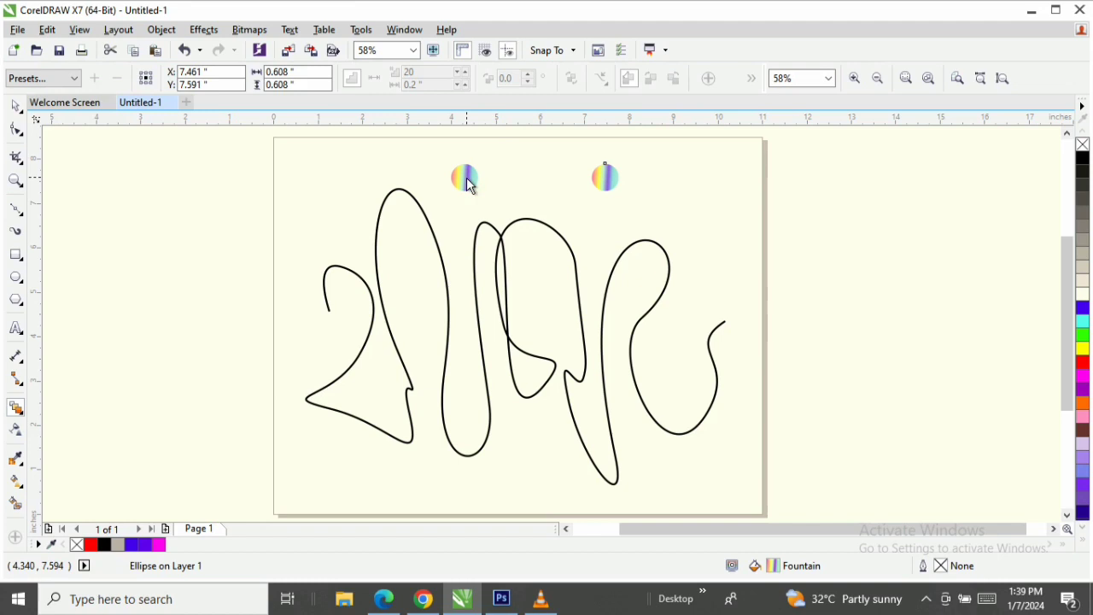
drag(466, 177, 608, 177)
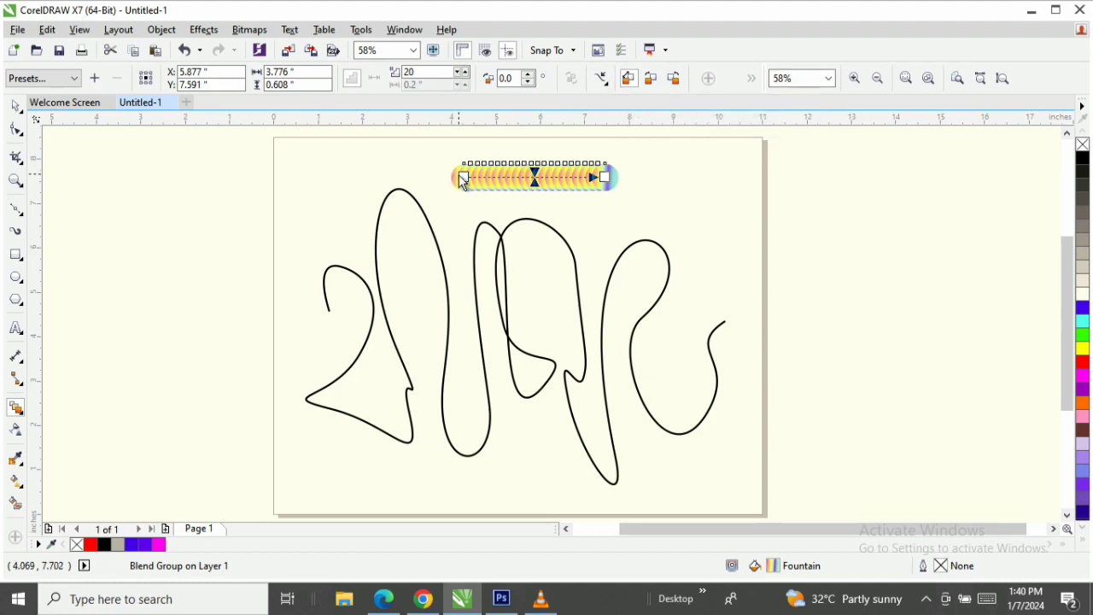
Assign the flowing Bézier curve as the new path of the circle blend.
click(602, 78)
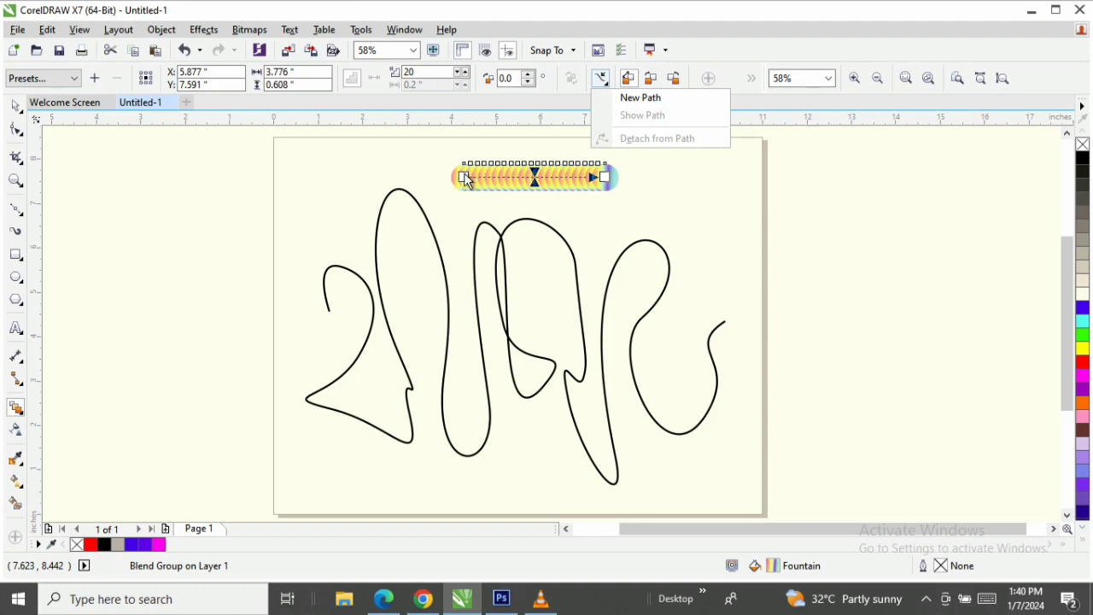
click(630, 99)
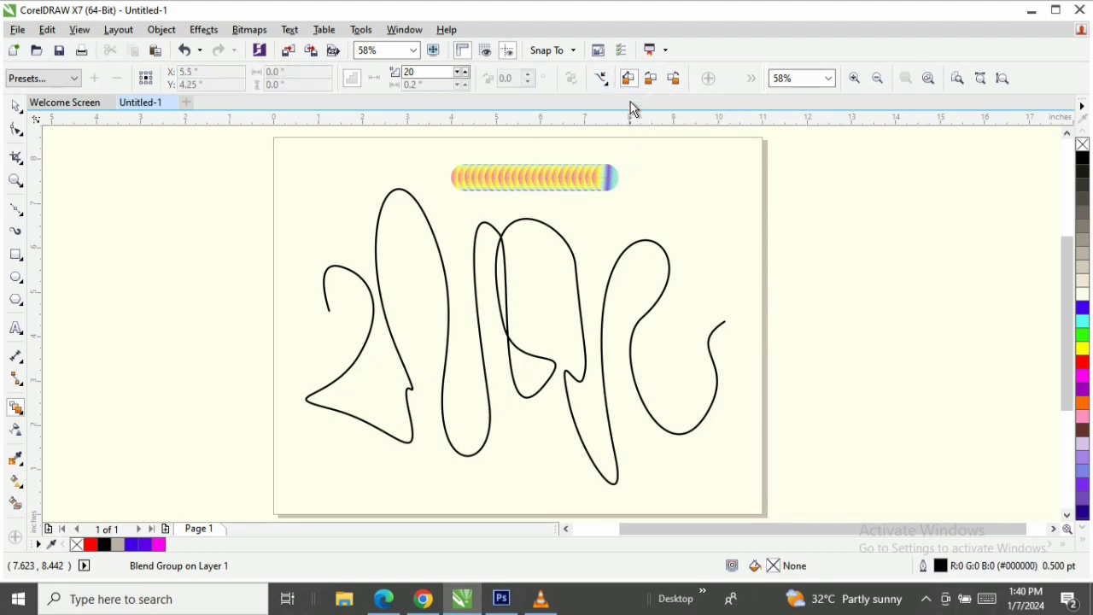
click(752, 78)
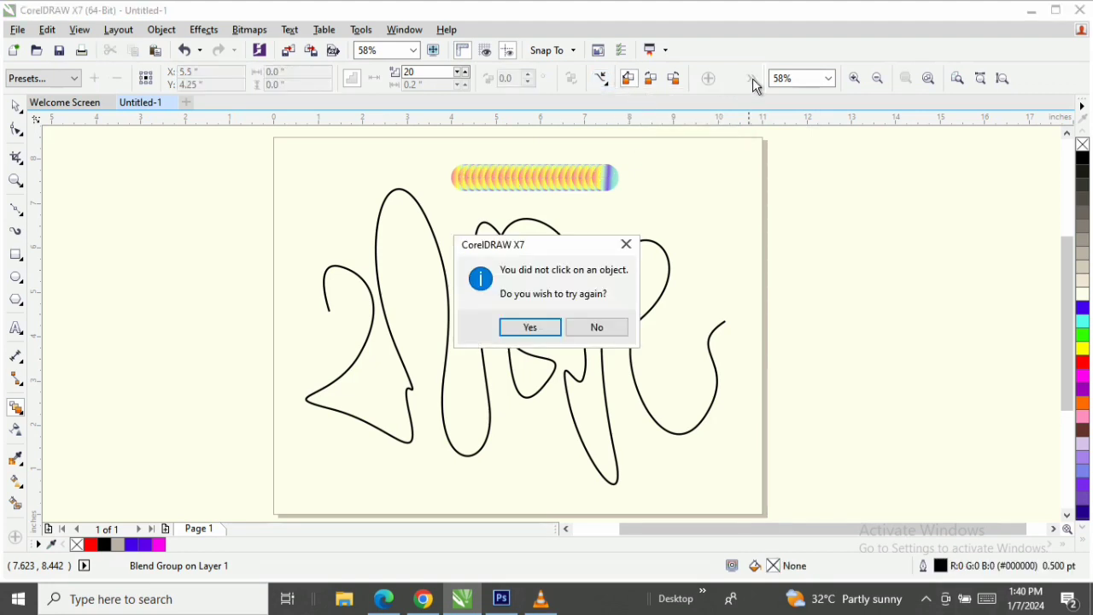
click(533, 329)
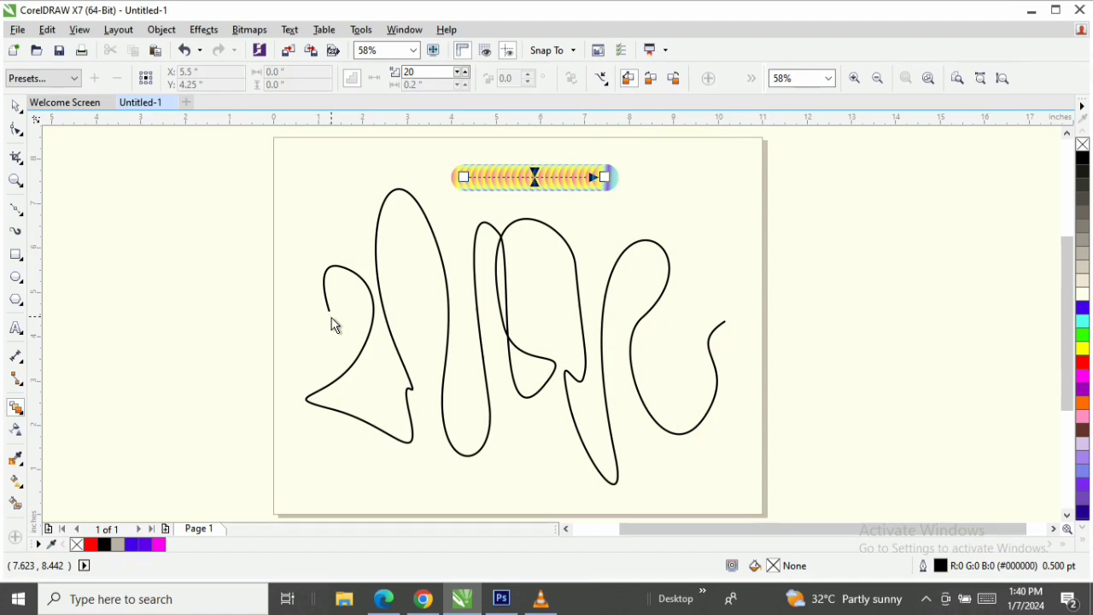
click(331, 299)
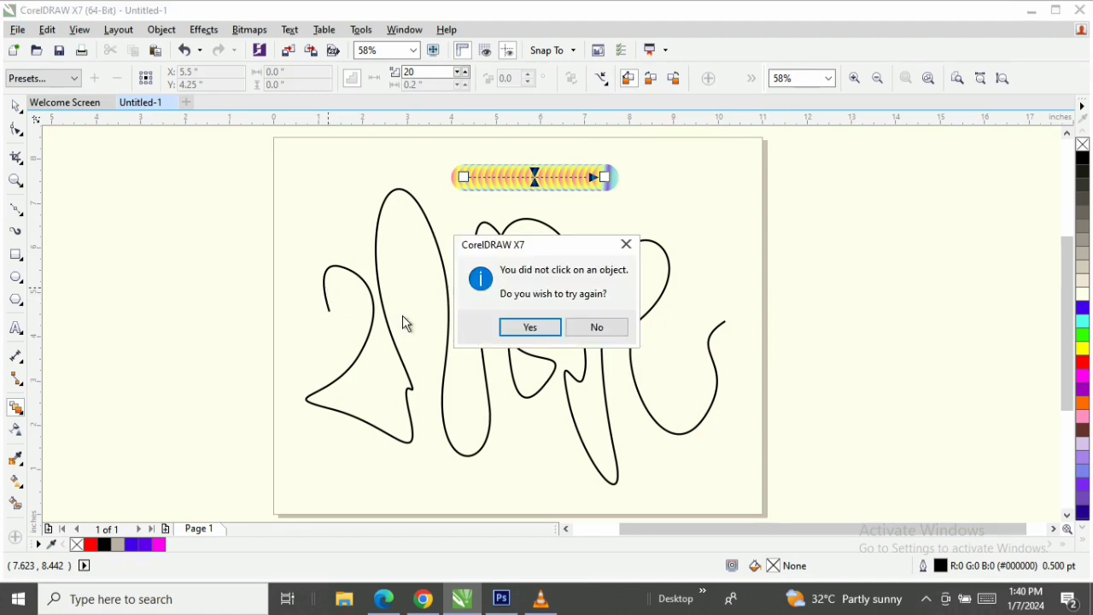
click(531, 329)
click(330, 314)
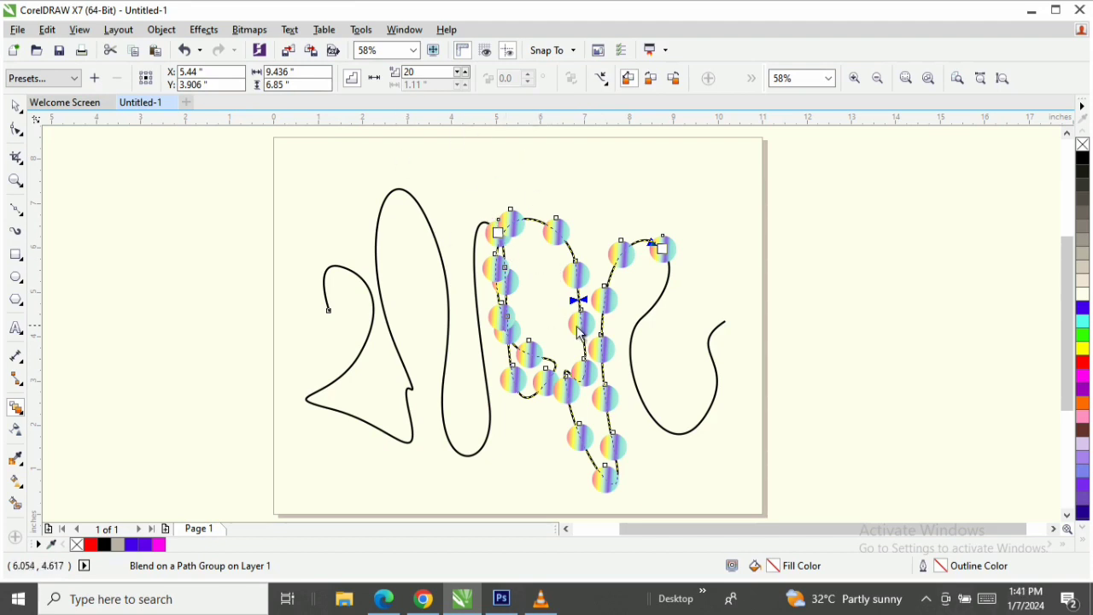
Set the number of blend steps along the path to 300.
click(602, 78)
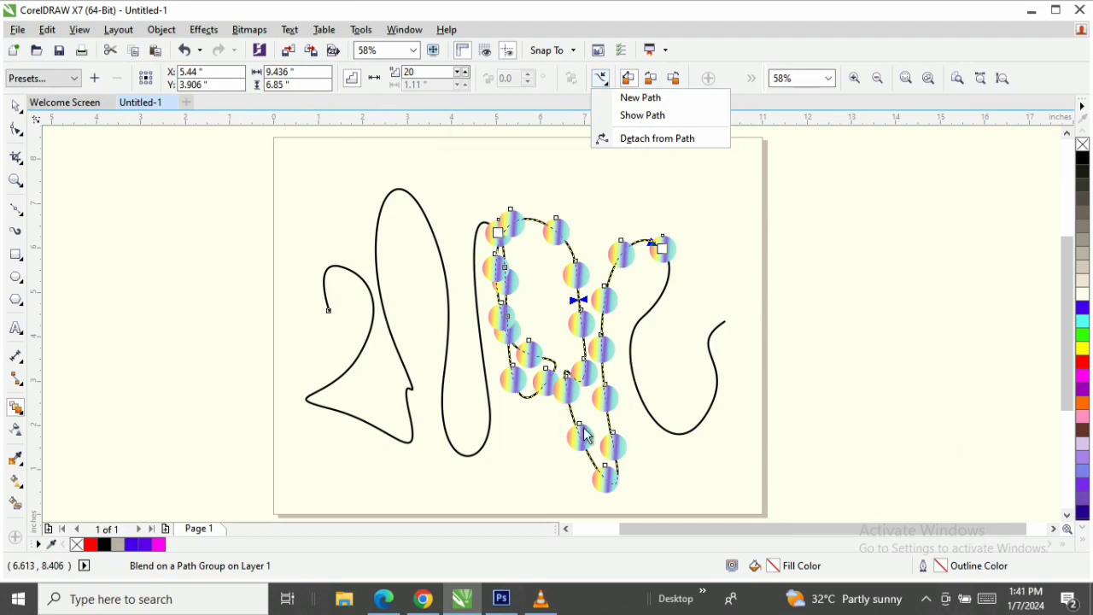
click(436, 73)
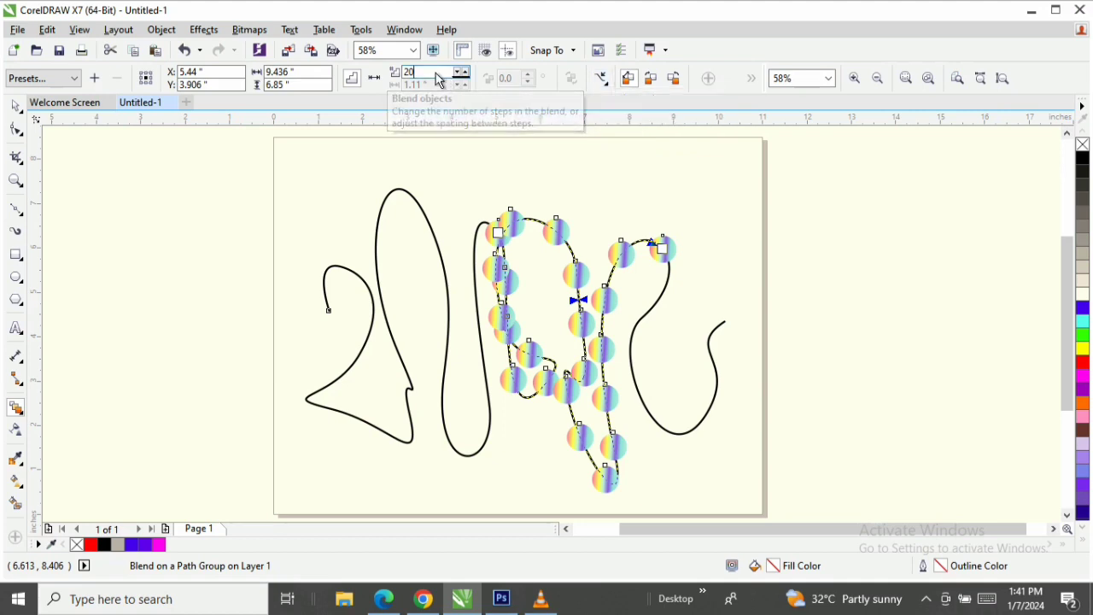
drag(436, 74, 378, 75)
text(3)
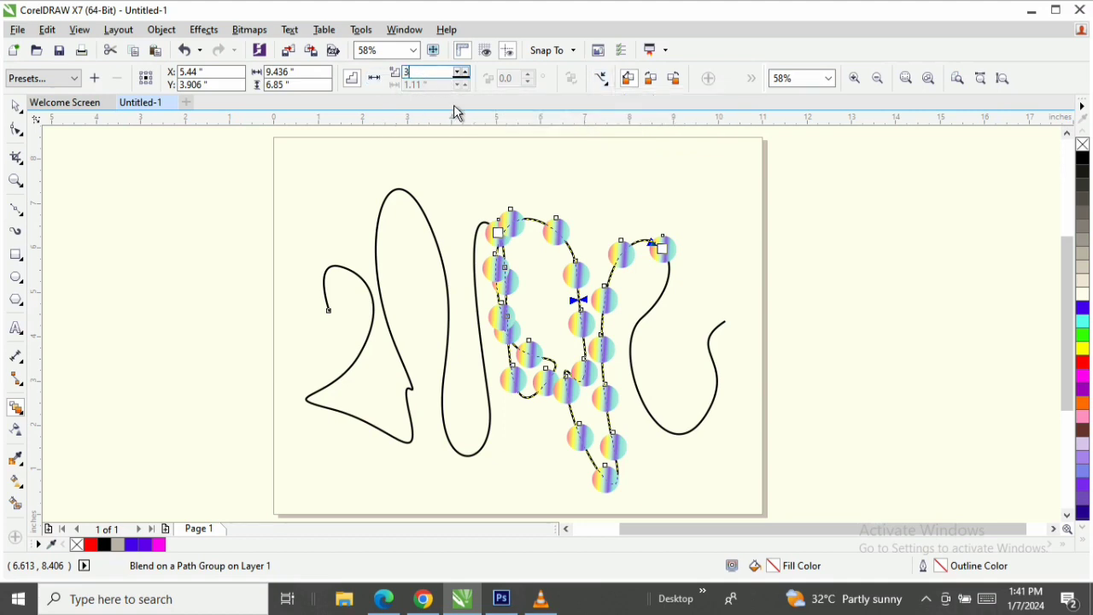
text(00)
key(Return)
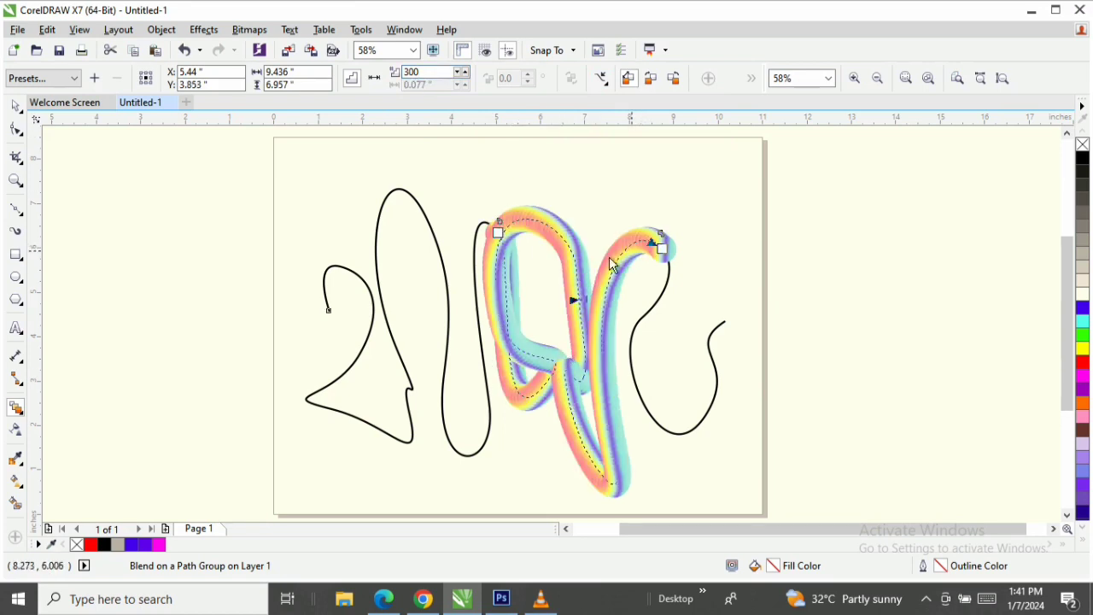
Extend the blend along the whole curve by moving its start circle to the curve's left end and its end circle to the right end.
click(498, 233)
drag(498, 231, 442, 262)
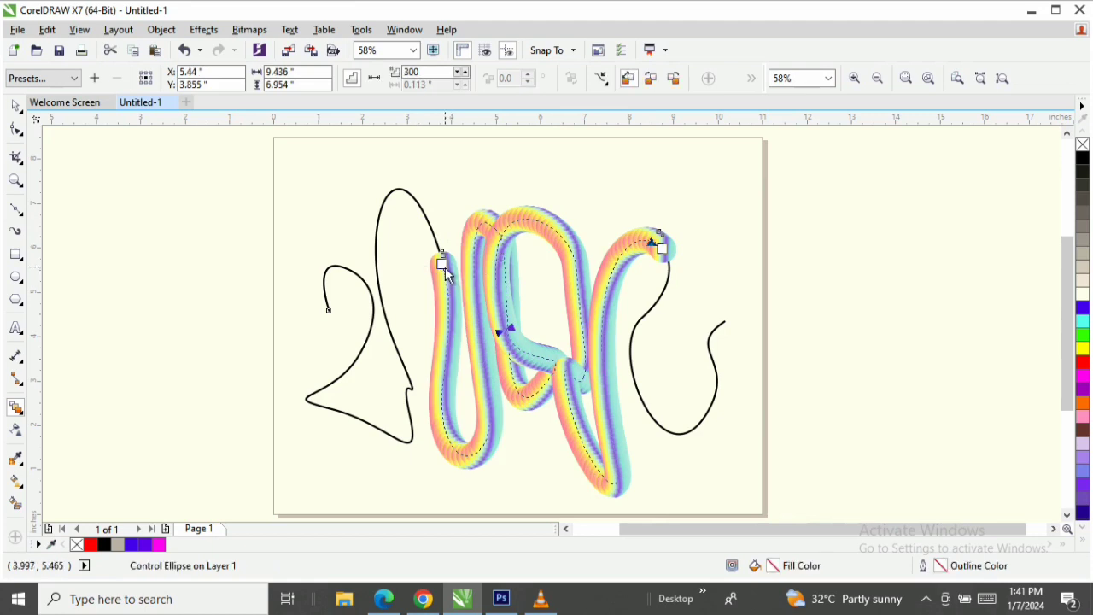
drag(445, 267, 324, 285)
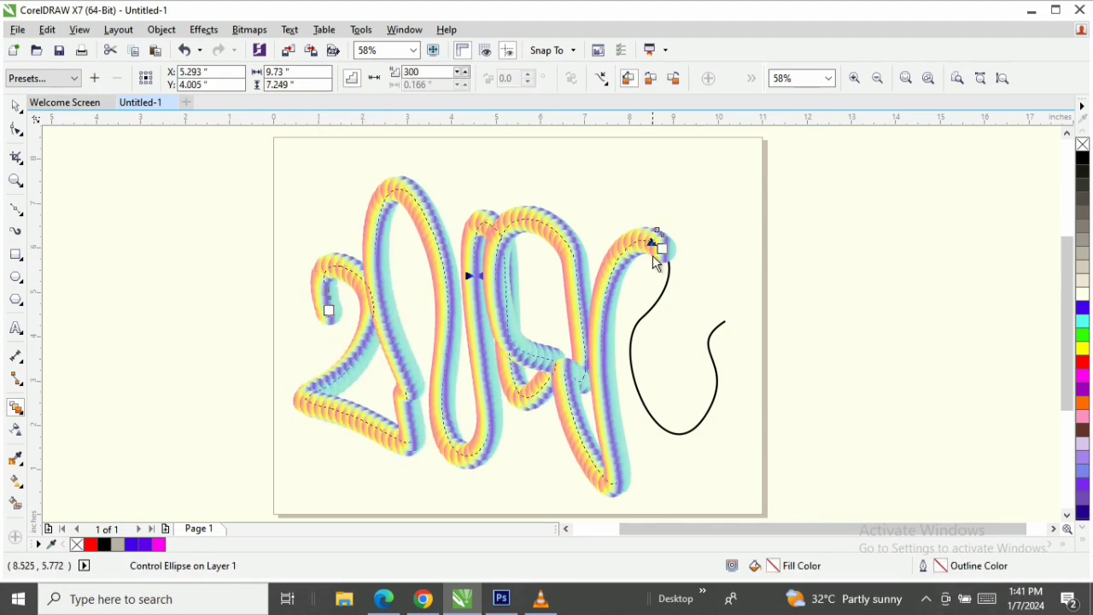
drag(703, 308, 691, 389)
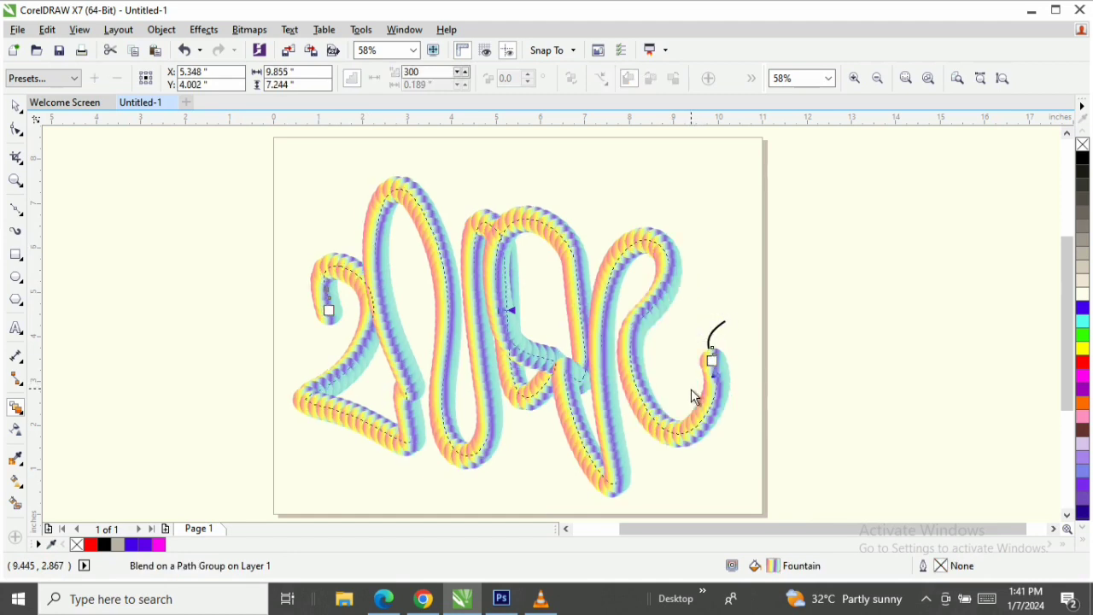
drag(714, 343, 724, 321)
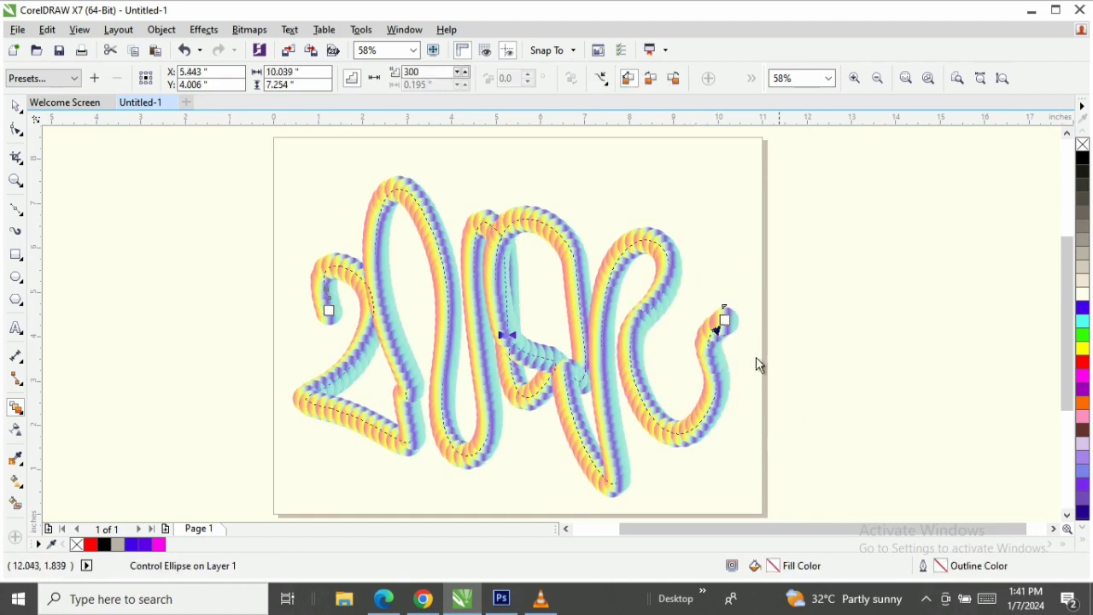
click(726, 322)
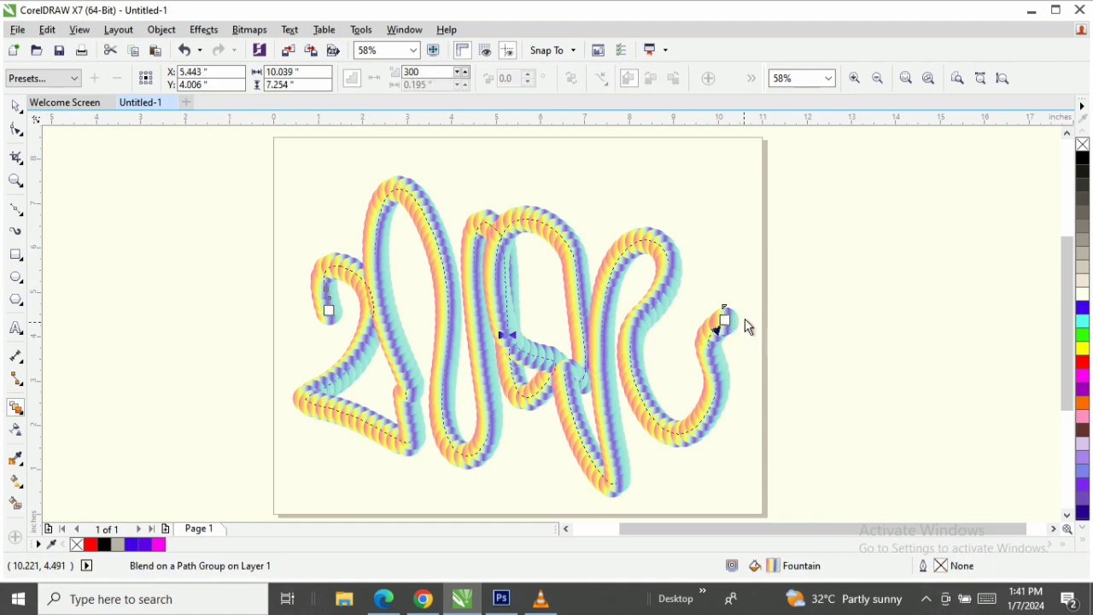
Enlarge the control circle at the blend's right end to about 1.1 in so the tube widens along the path.
key(space)
click(728, 322)
click(727, 323)
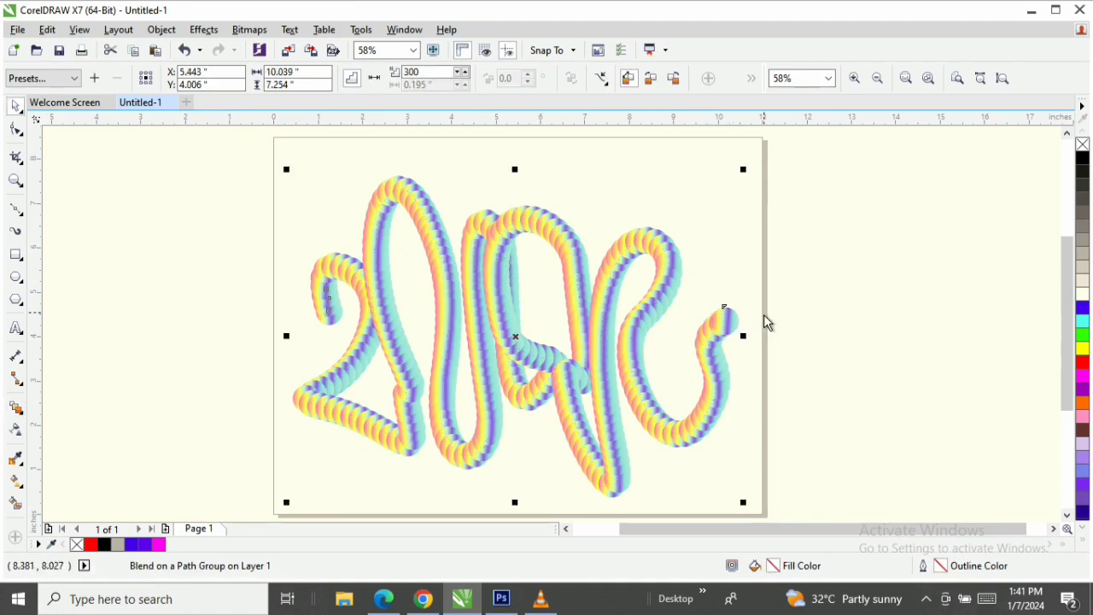
click(727, 313)
mouse_move(776, 286)
mouse_down()
mouse_move(693, 341)
mouse_move(764, 355)
mouse_move(756, 351)
mouse_up()
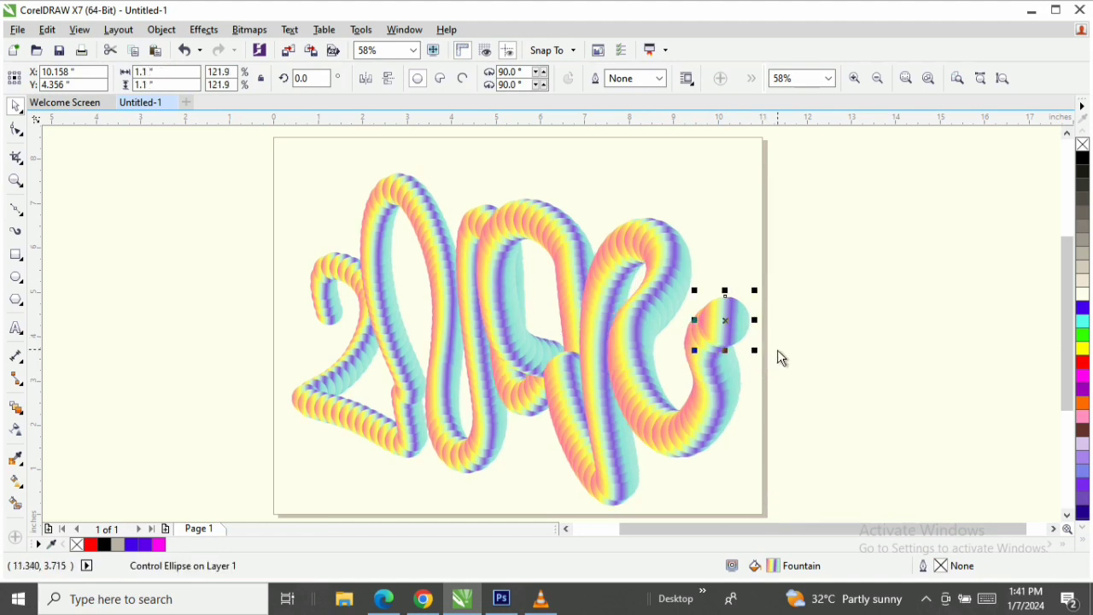
Move the whole blend slightly to the left, to about X 5.294, Y 3.944 in.
click(640, 358)
drag(642, 359, 631, 358)
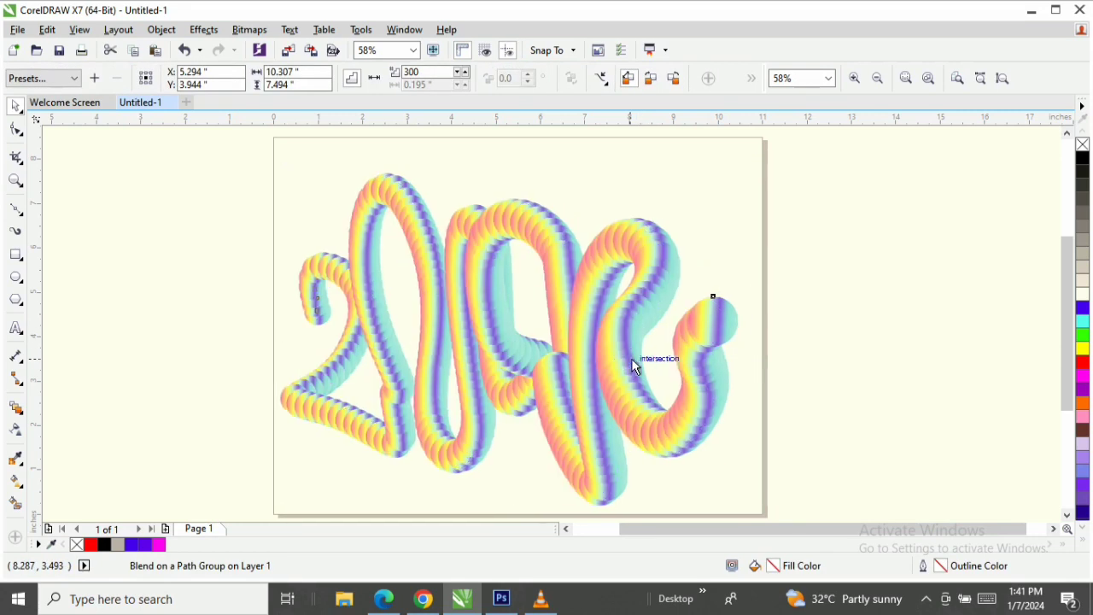
Add a page-sized 11 × 8.5 in rectangle behind the blended tube and fill it with black.
click(15, 258)
double_click(15, 258)
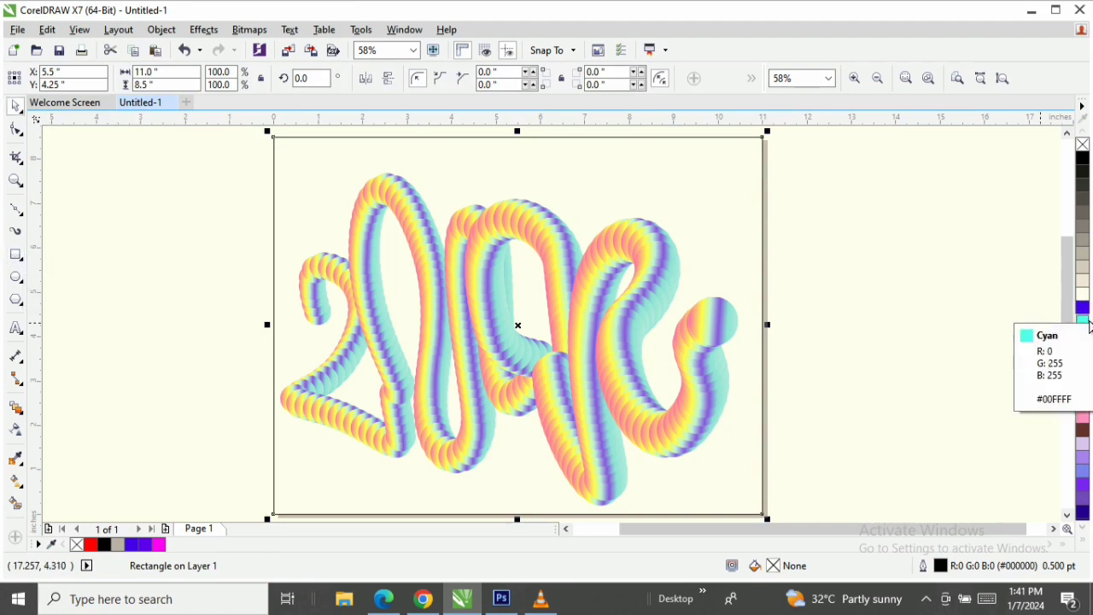
click(1085, 163)
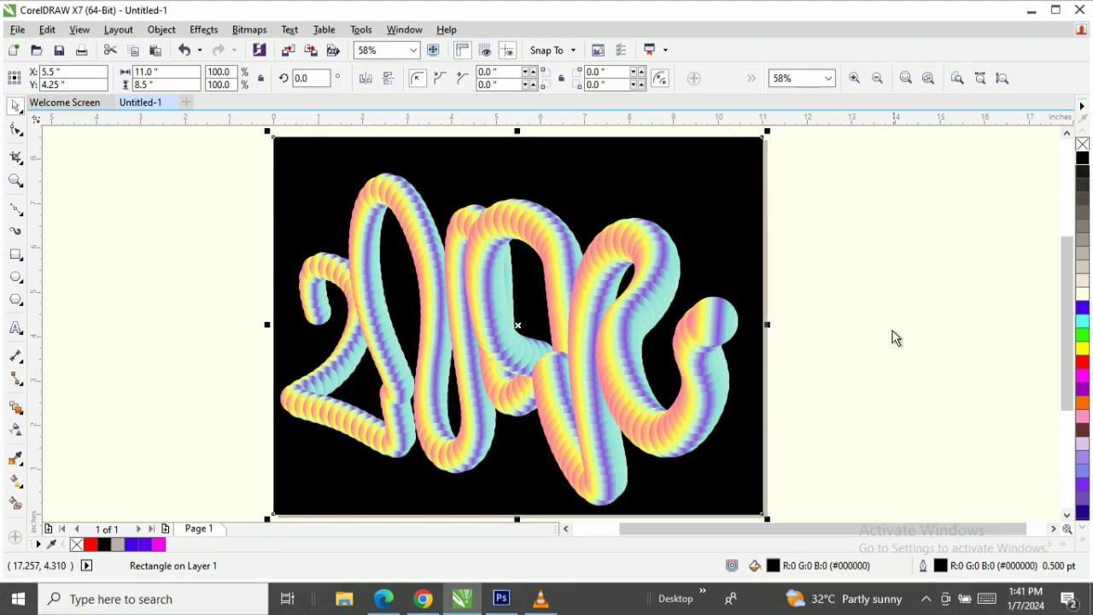
click(848, 239)
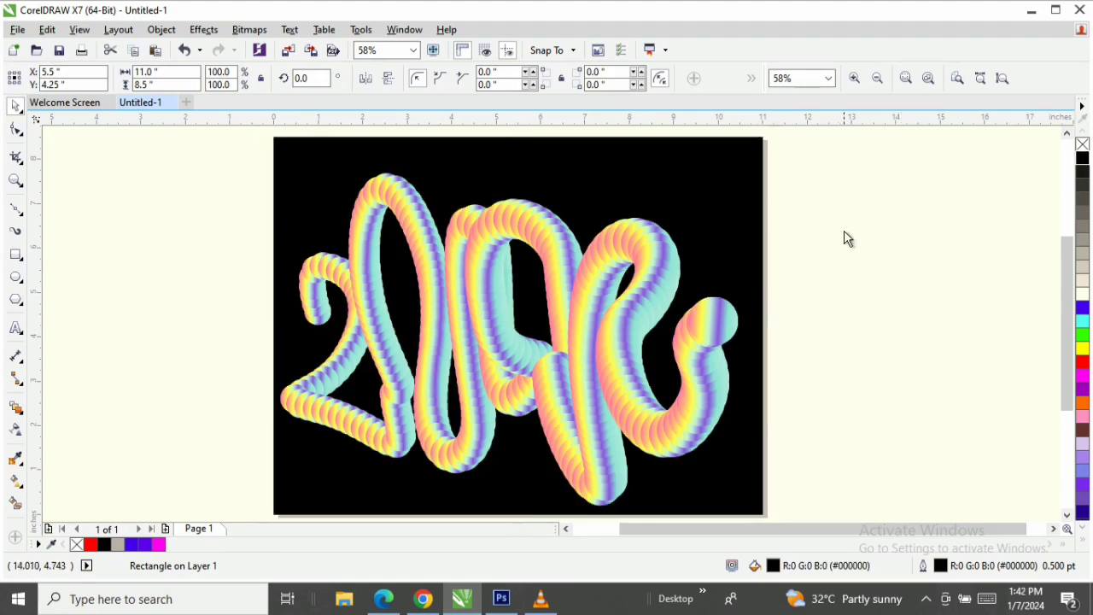
Try green (#00FF00) and dark brown (#663333) as the background rectangle's fill, and set it back to black.
click(719, 171)
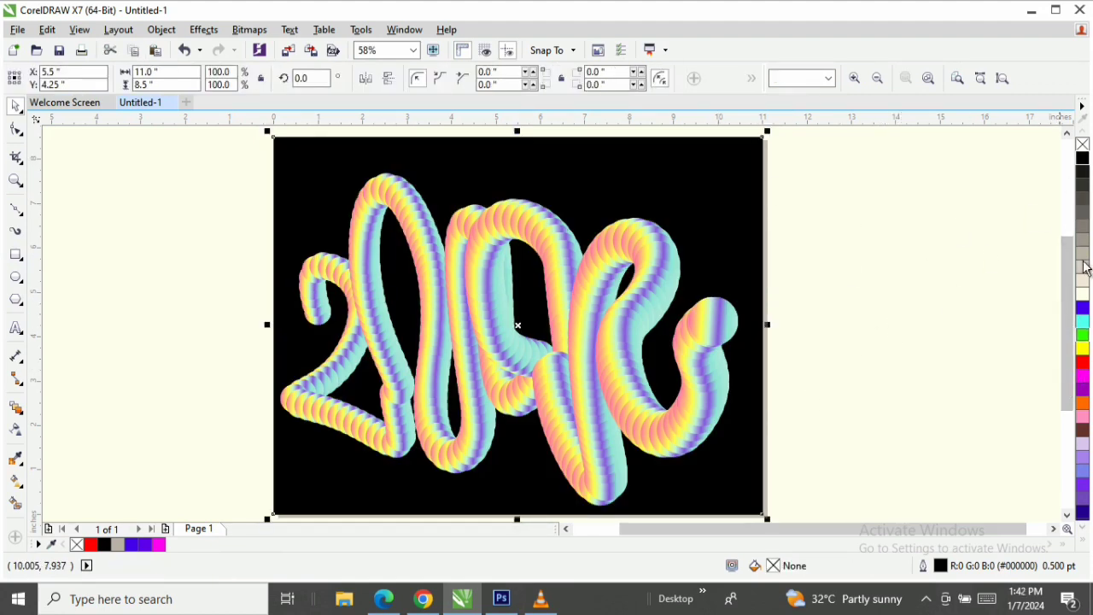
click(1082, 333)
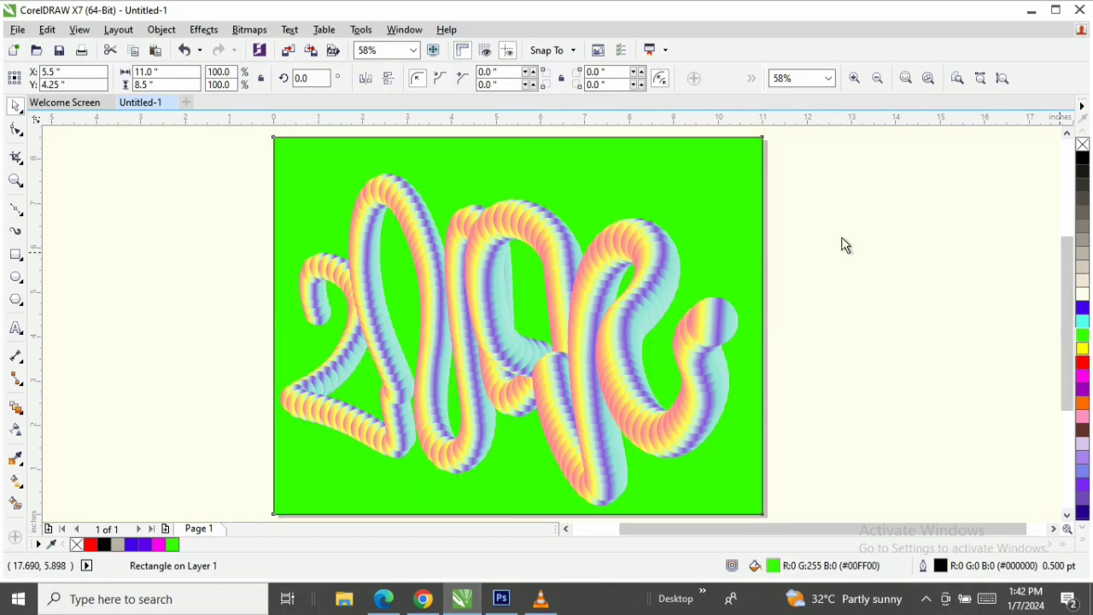
click(723, 142)
click(1084, 166)
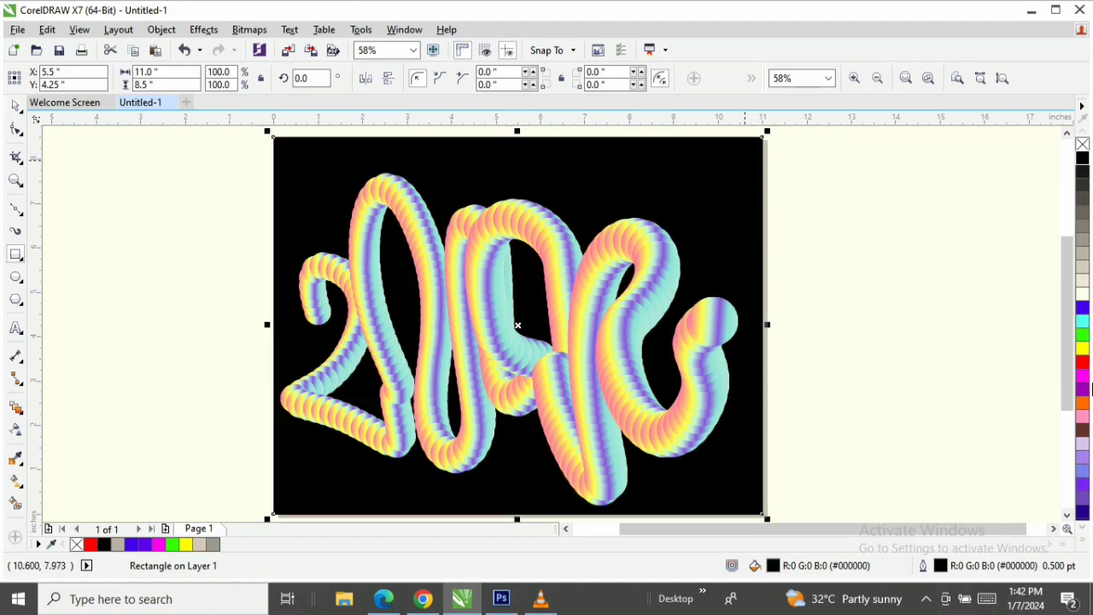
click(1083, 432)
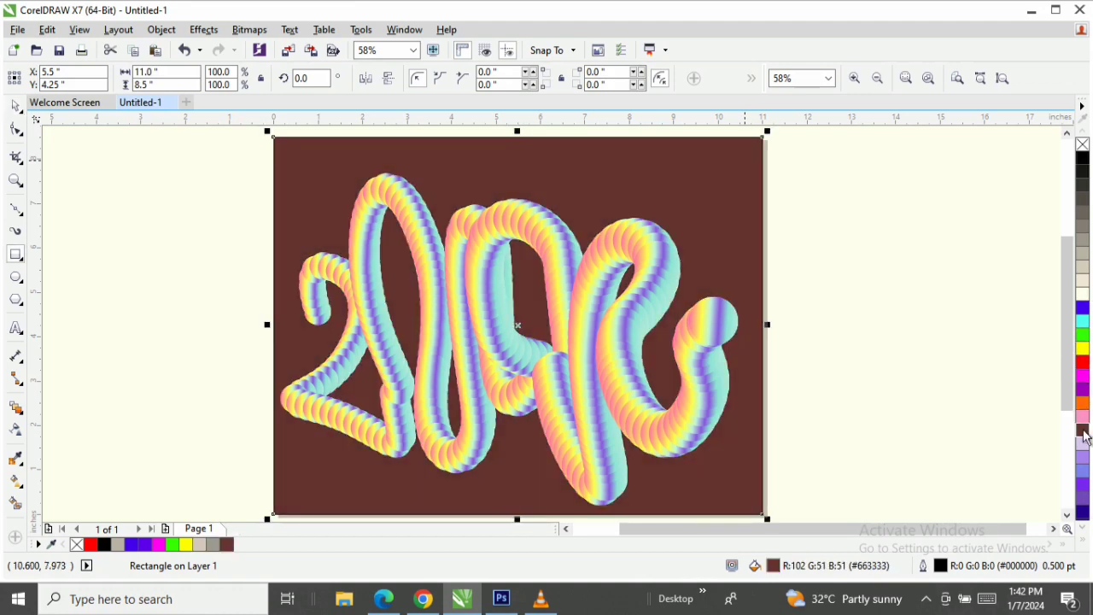
click(1082, 158)
Examine the whole tube artwork on its black background in full-screen preview.
key(z)
key(F3)
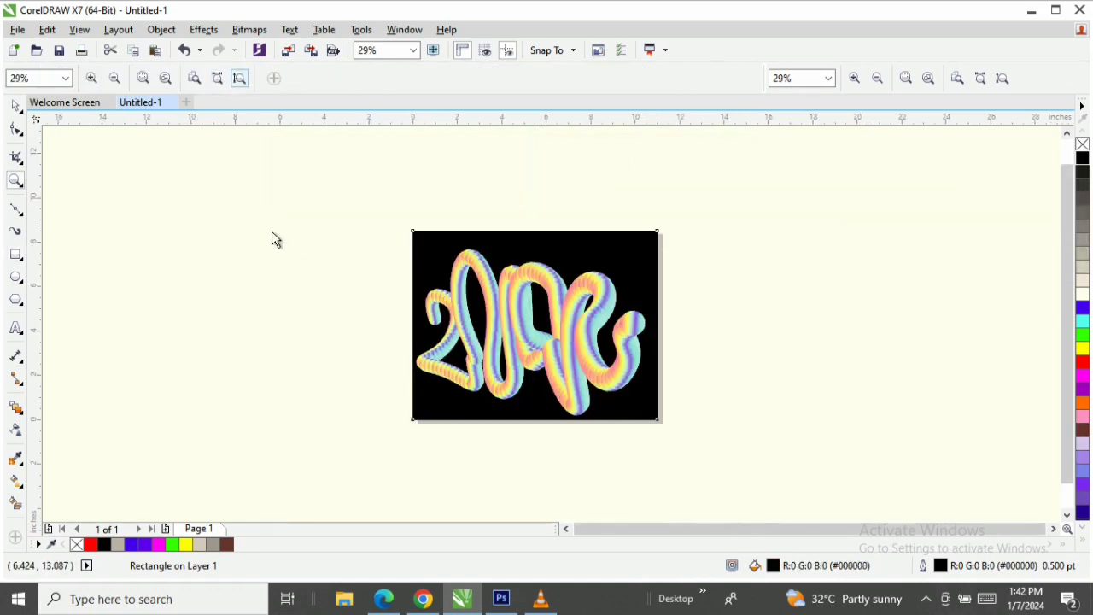
click(242, 79)
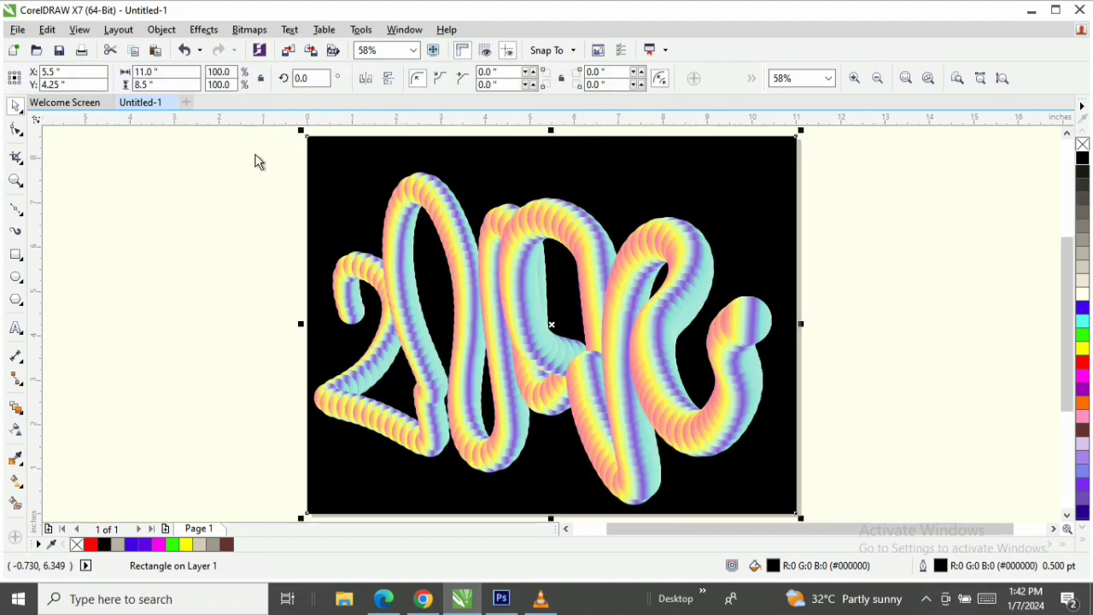
right_click(222, 208)
click(259, 217)
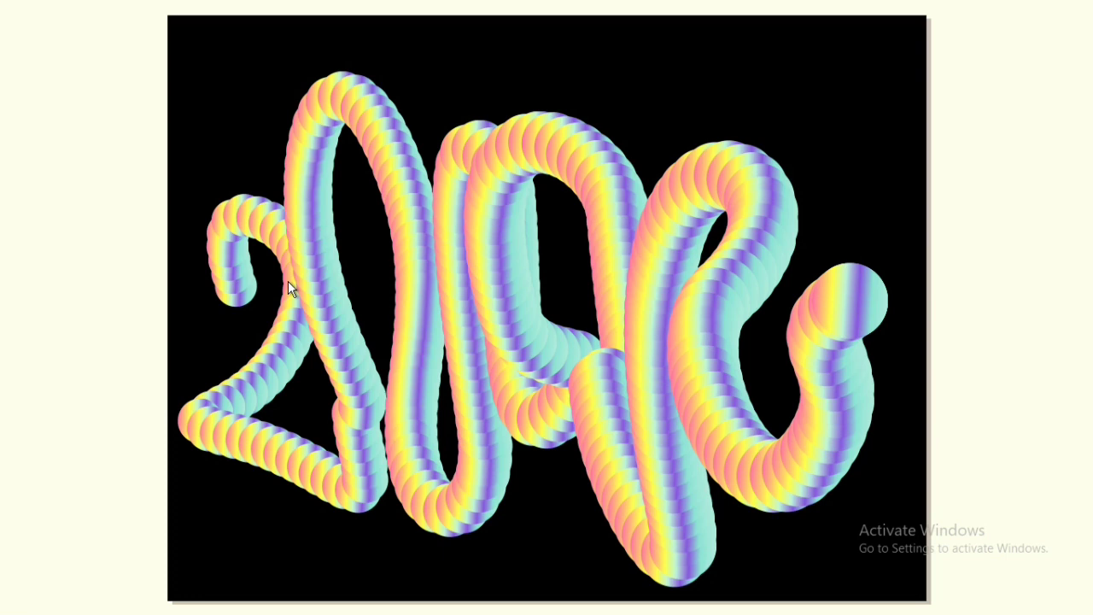
click(104, 261)
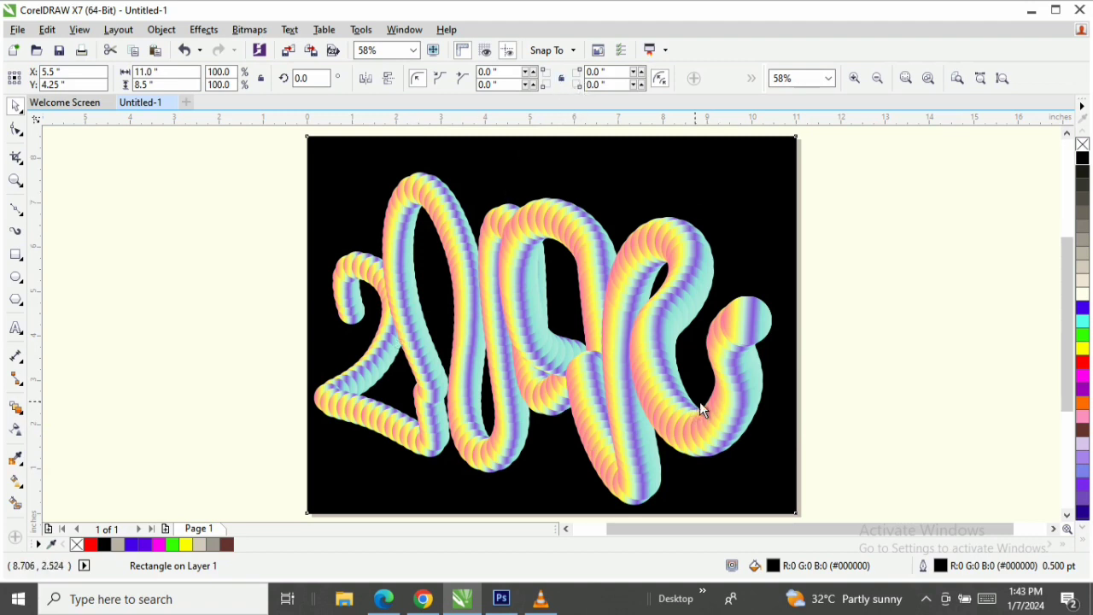
right_click(891, 233)
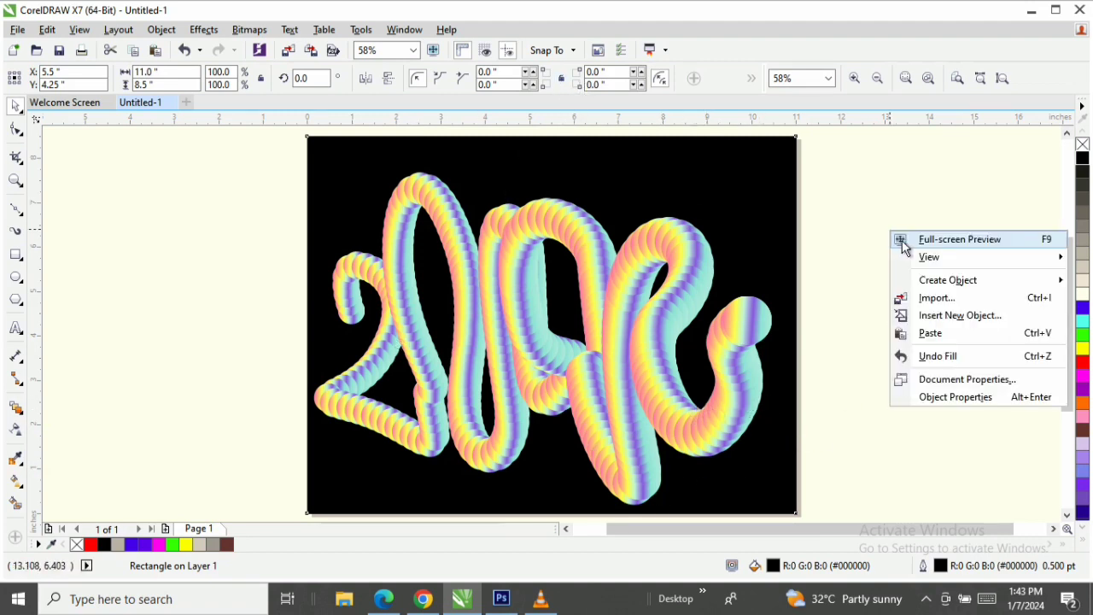
click(902, 240)
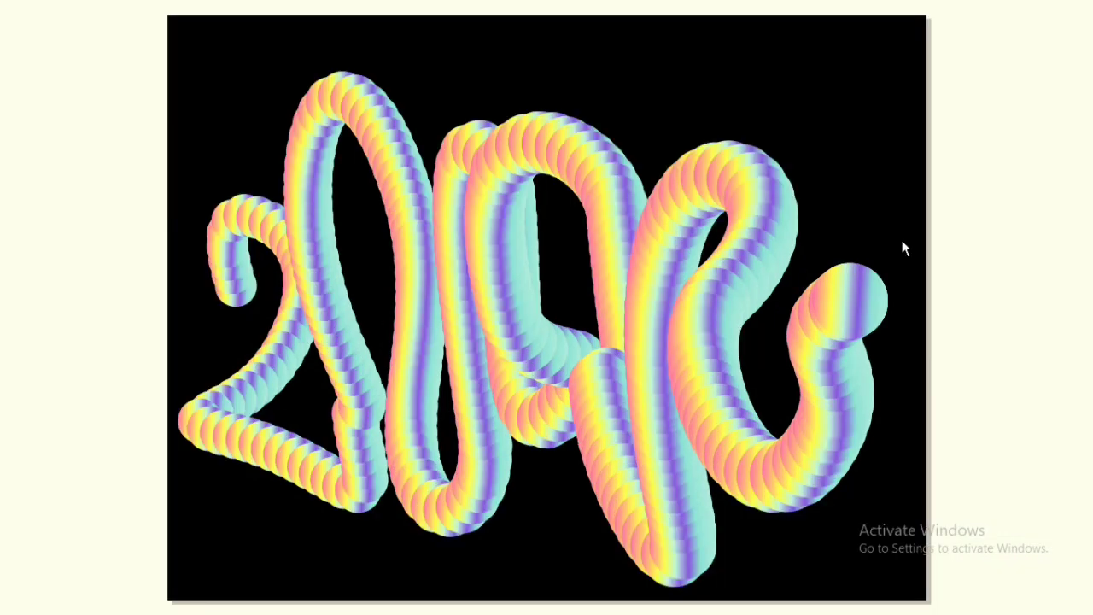